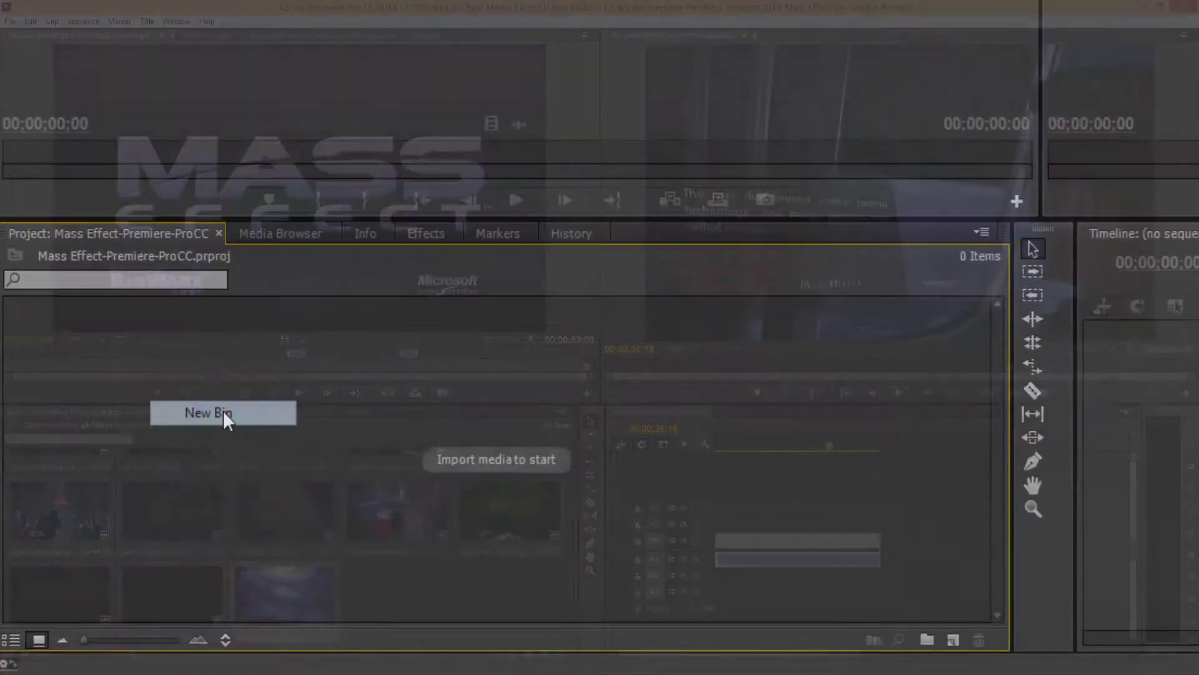
Create bins named Prologue, Citadel and Find Liara in the project
{"action": "left_click", "coordinate": [226, 417]}
{"action": "type", "text": "P"}
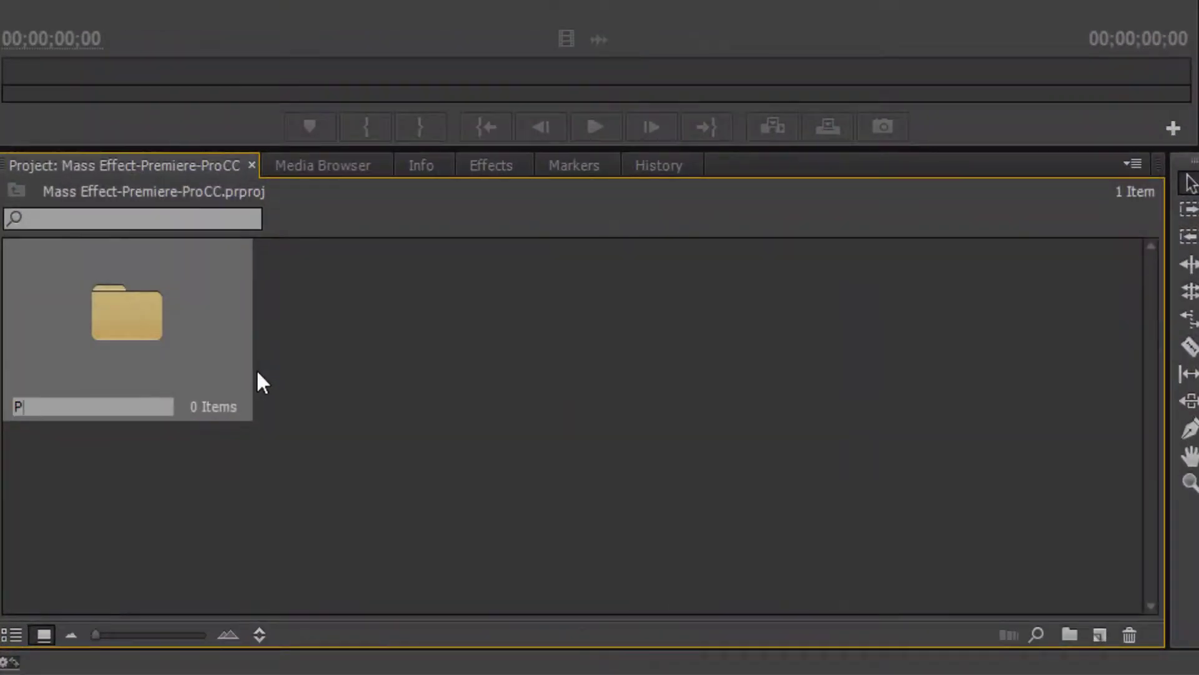
{"action": "type", "text": "rologue"}
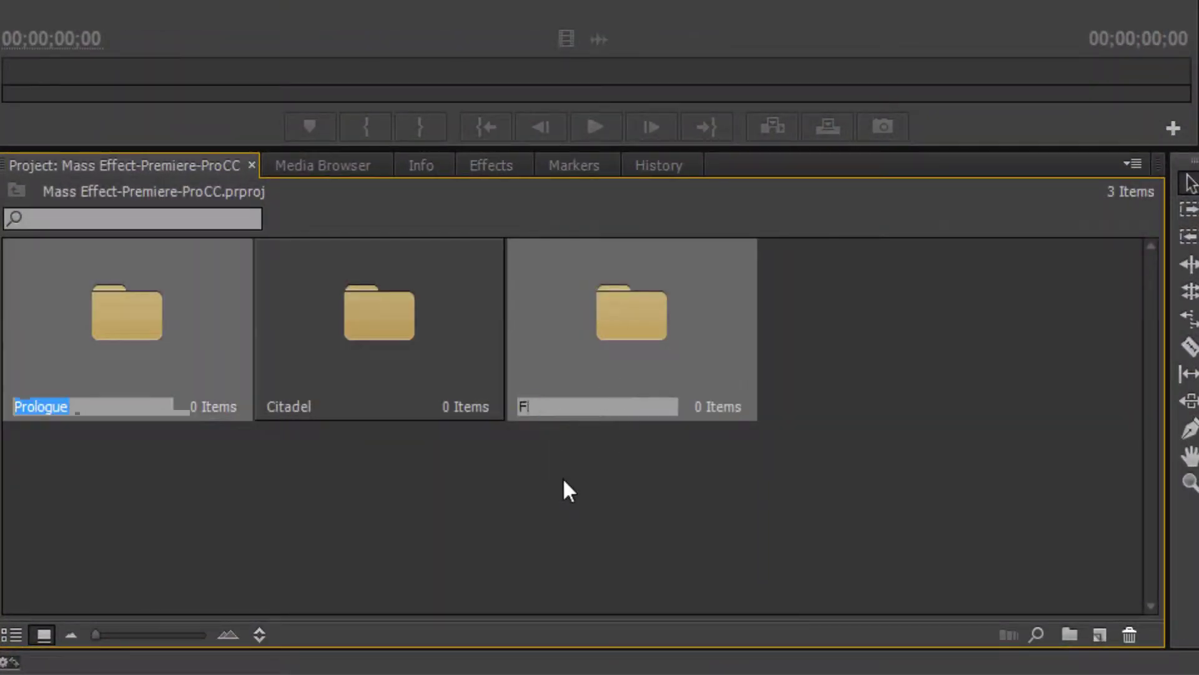
{"action": "type", "text": "Find Liara"}
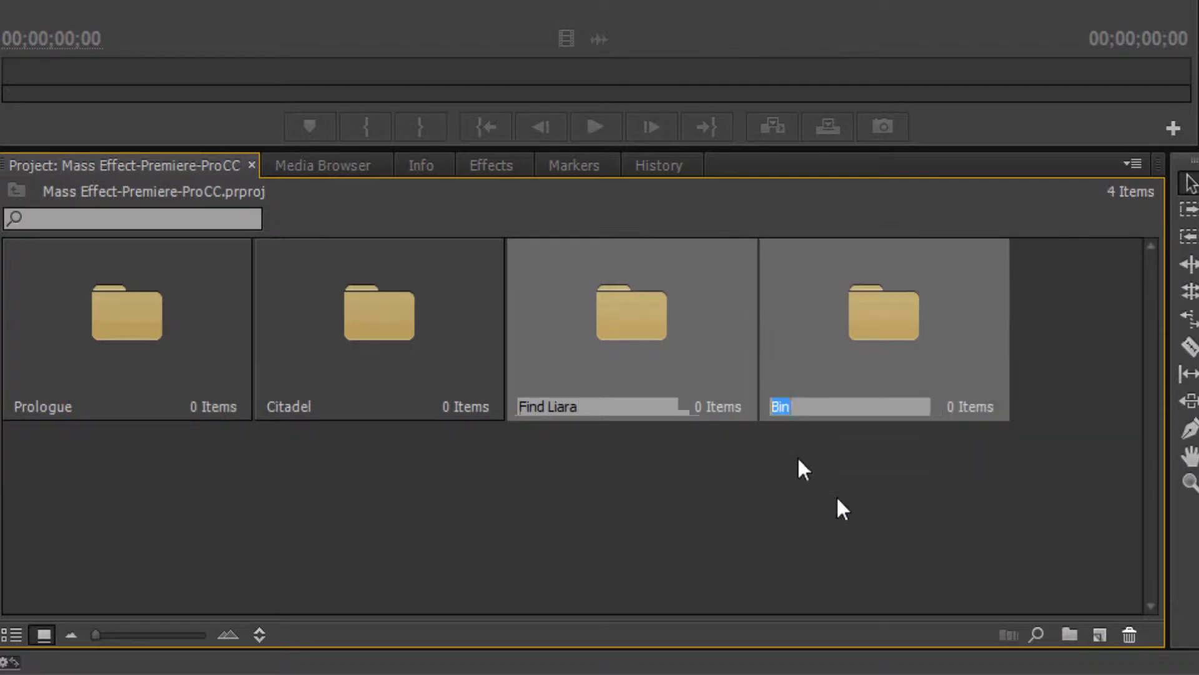
Add two more bins named Feros-A Geth Attack and Noveria-A Geth Interest
{"action": "type", "text": "Feros"}
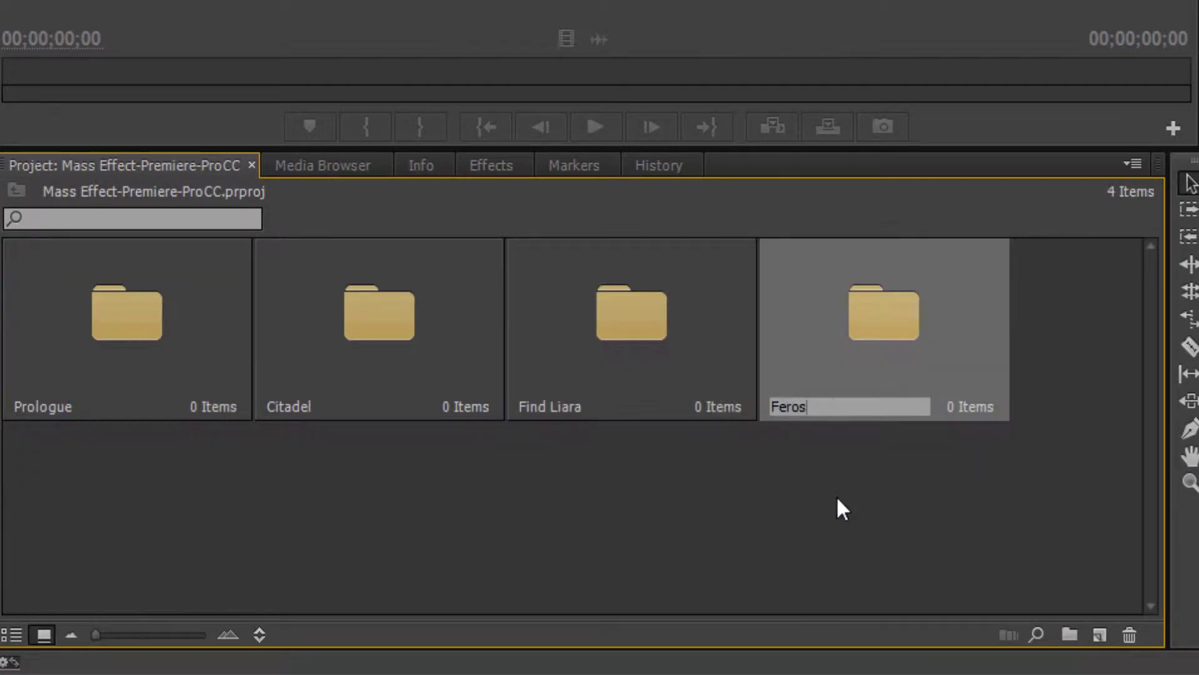
{"action": "type", "text": "-A Geth A"}
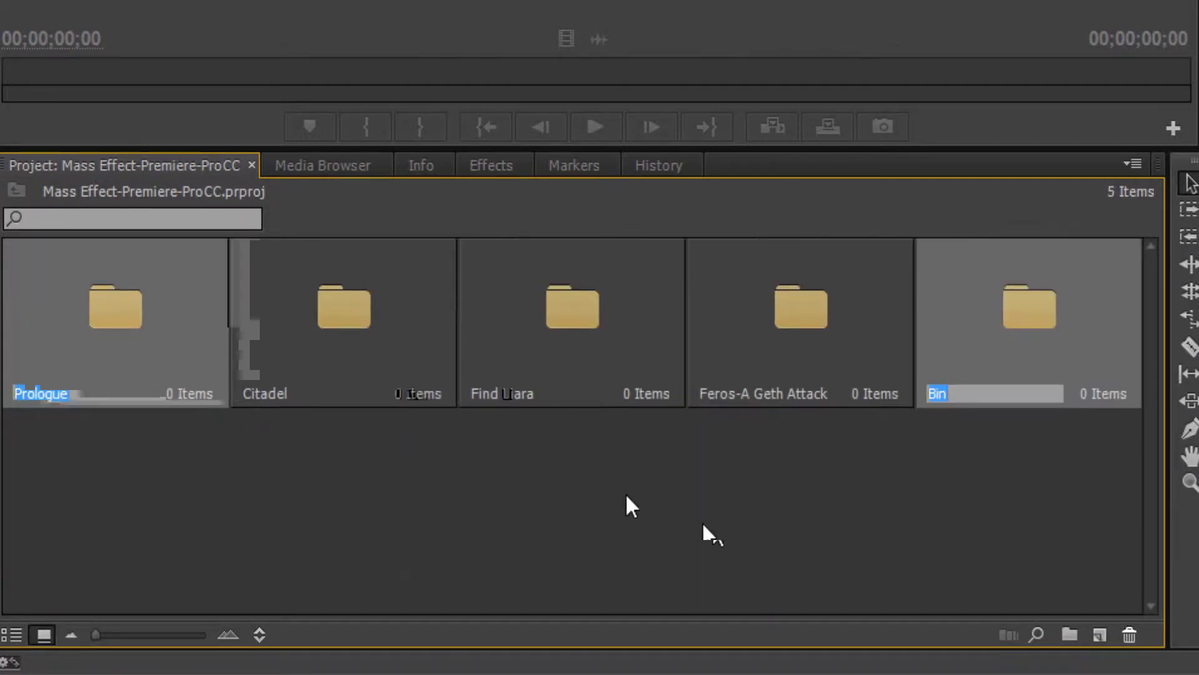
{"action": "type", "text": "Noveria-A Get"}
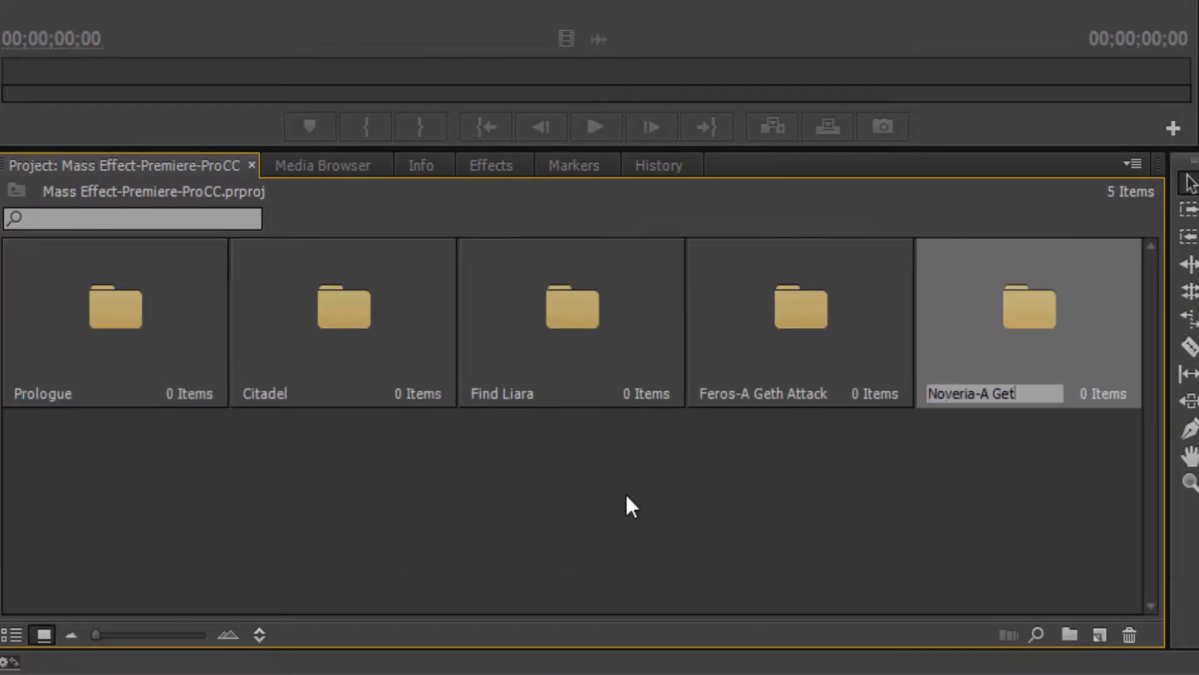
{"action": "type", "text": "h Interest"}
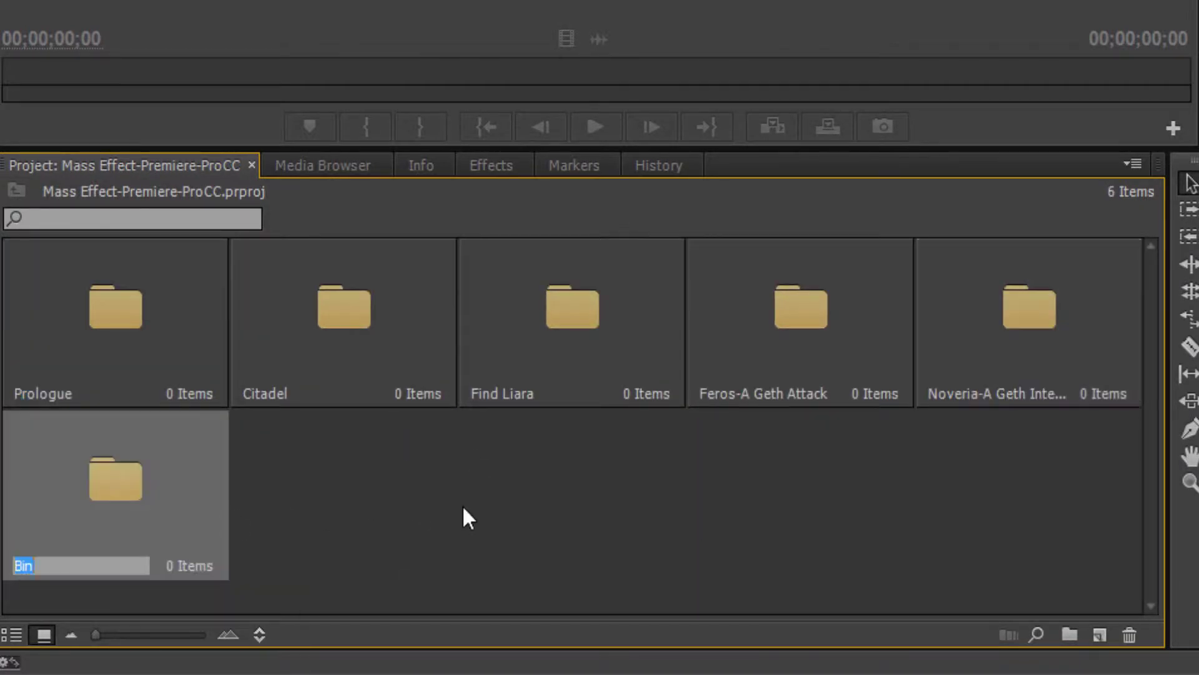
Add bins named Virmire-A Fallen Friend and Race Against Time
{"action": "type", "text": "Virmire-A Fallen Frien"}
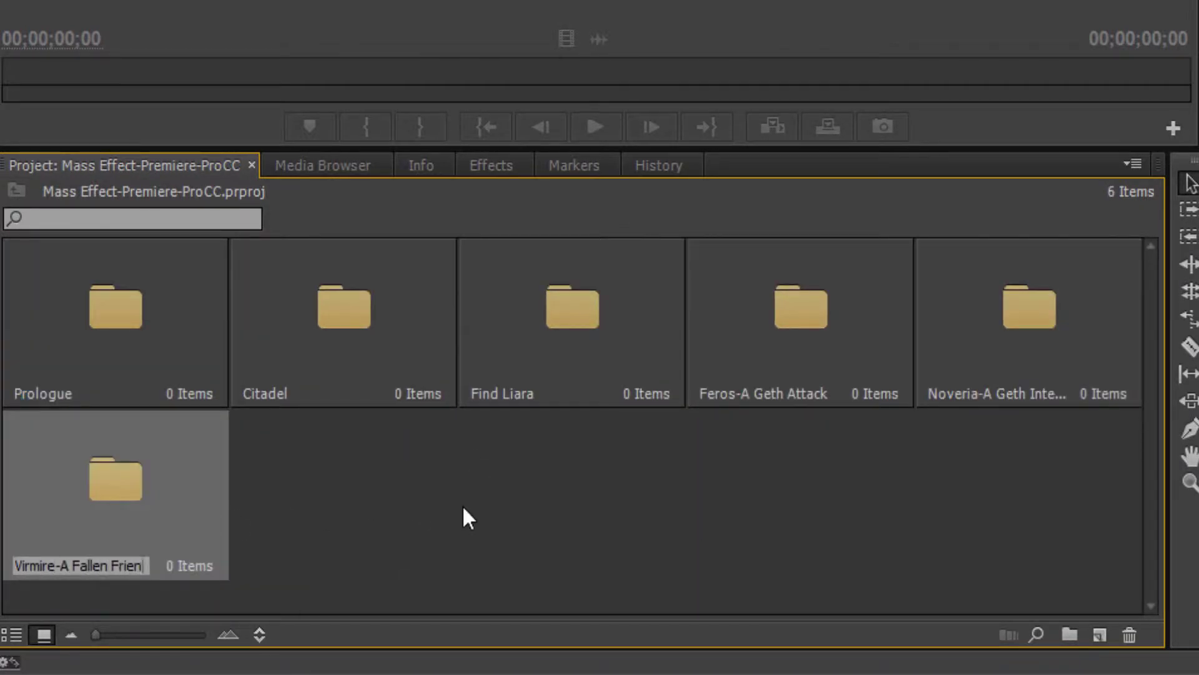
{"action": "type", "text": "d"}
{"action": "type", "text": "Race"}
{"action": "type", "text": " Against Time"}
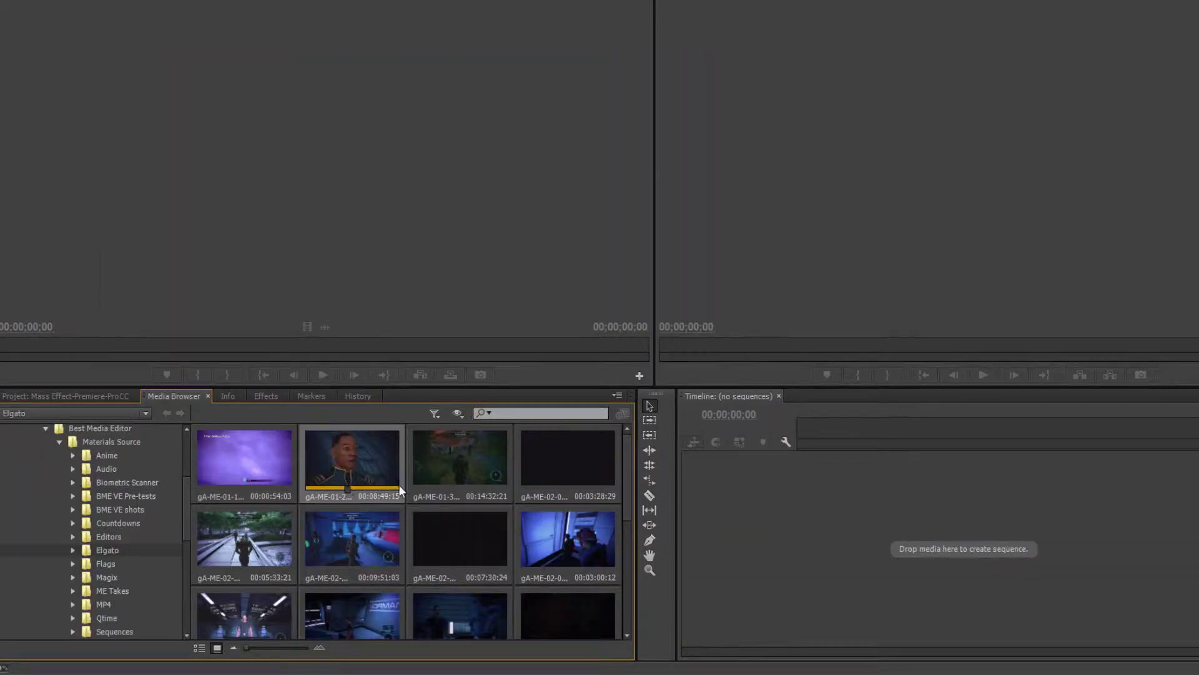
Import the three gA-ME-01 title and prologue clips from the Elgato folder and place them in the Prologue bin
{"action": "left_click", "coordinate": [460, 463]}
{"action": "left_click", "coordinate": [211, 497], "text": "shift"}
{"action": "right_click", "coordinate": [240, 460]}
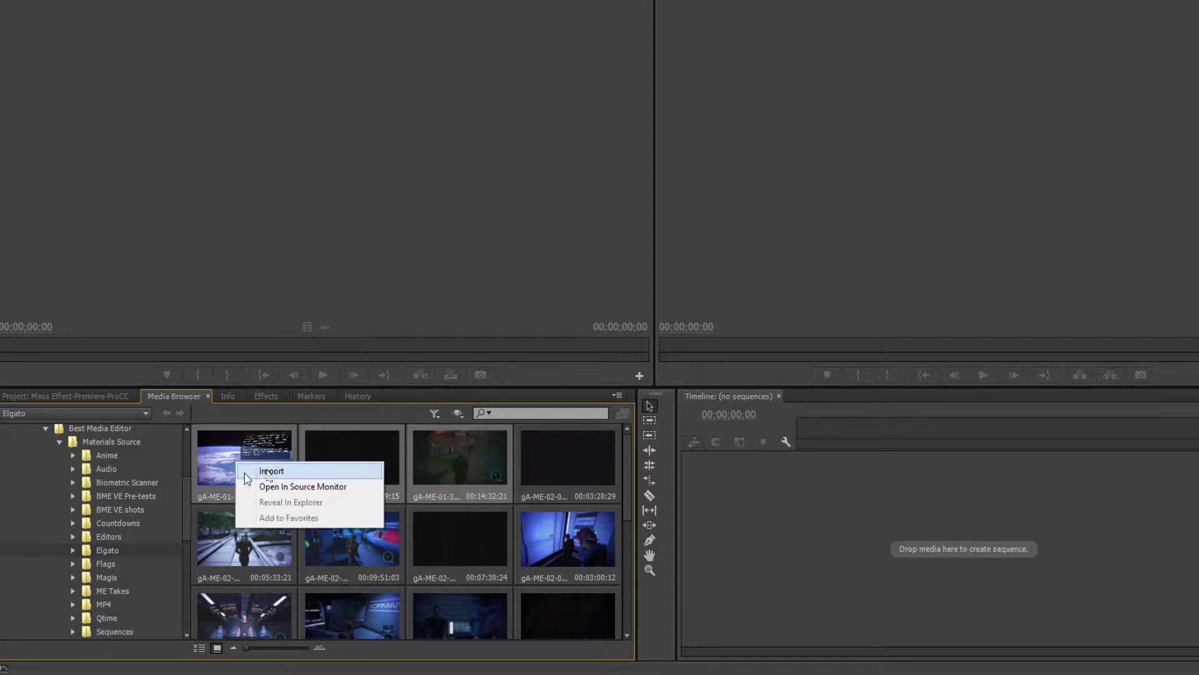
{"action": "left_click", "coordinate": [250, 464]}
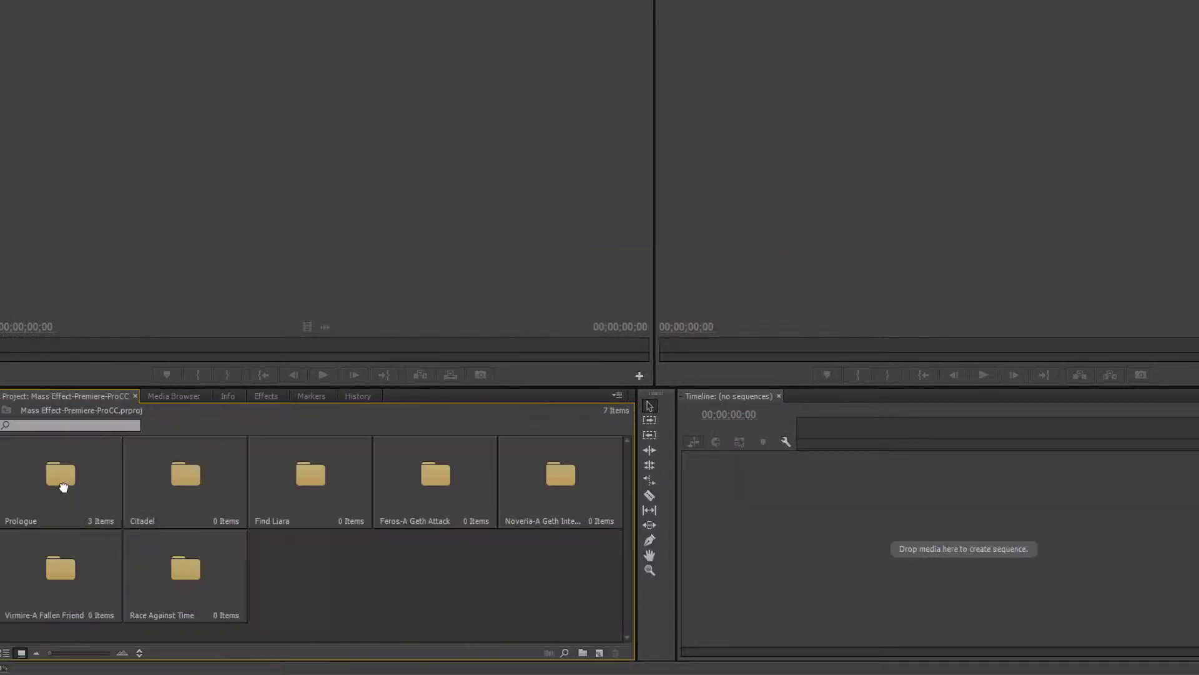
{"action": "double_click", "coordinate": [58, 483]}
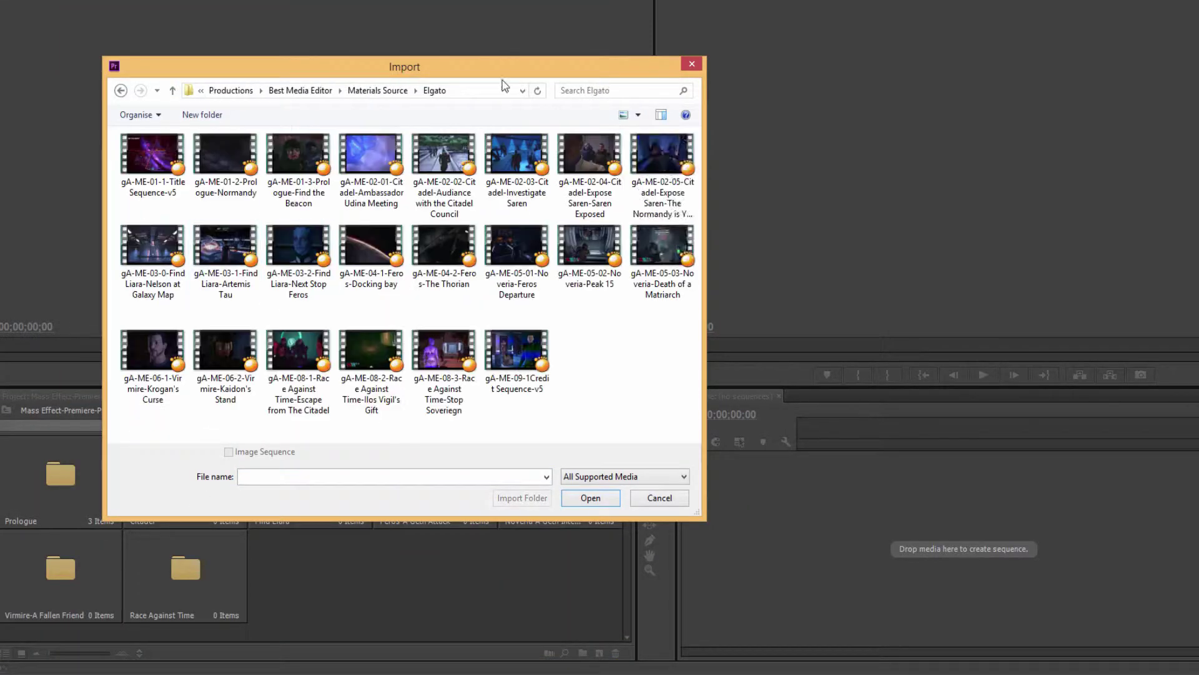
Show the Elgato files as a list and import the five gA-ME-02 Citadel clips
{"action": "left_click", "coordinate": [638, 115]}
{"action": "left_click", "coordinate": [672, 204]}
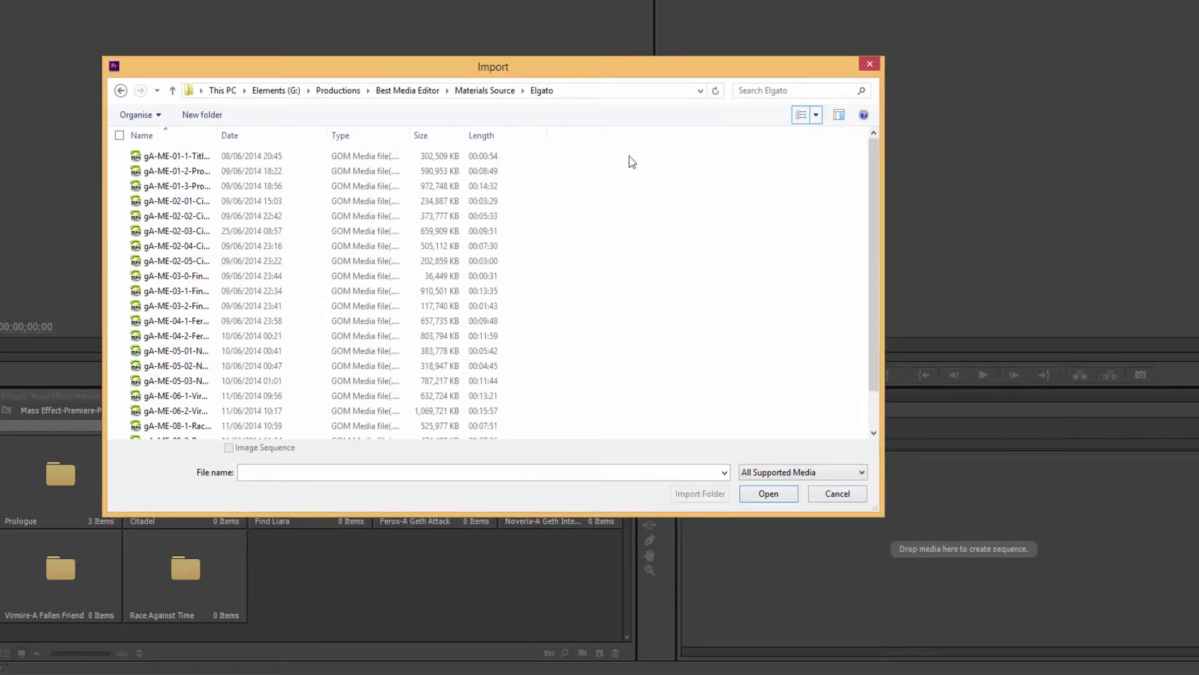
{"action": "left_click", "coordinate": [816, 114]}
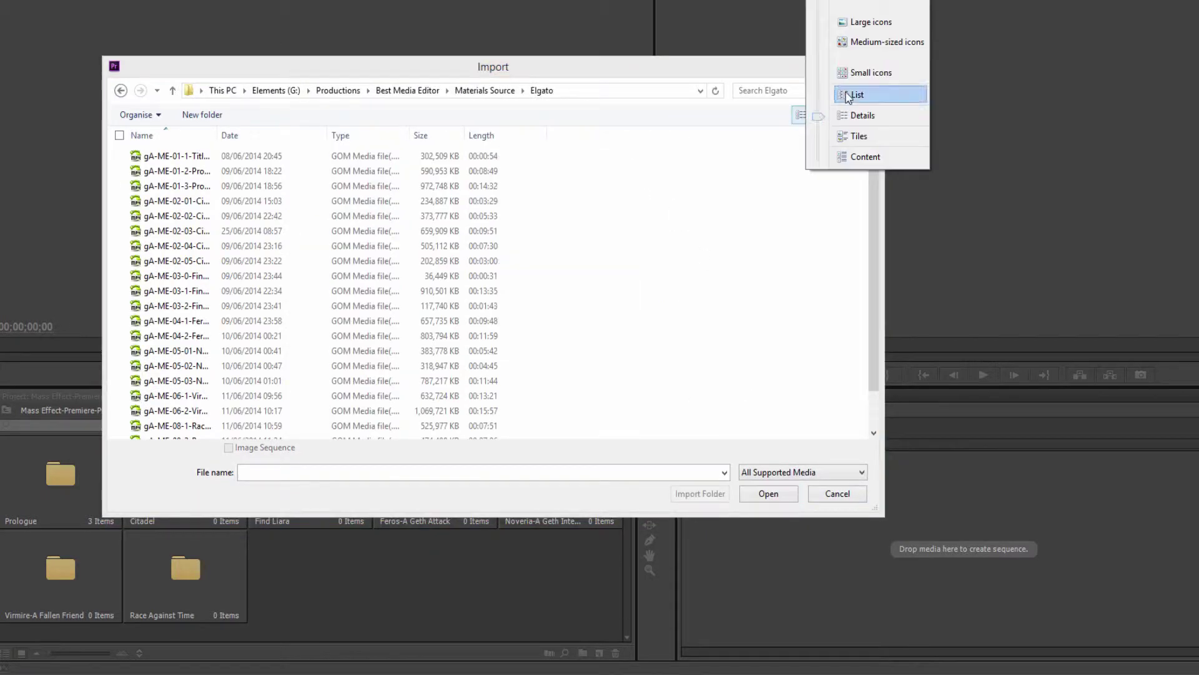
{"action": "left_click", "coordinate": [817, 94]}
{"action": "left_click", "coordinate": [269, 189]}
{"action": "left_click", "coordinate": [269, 238], "text": "shift"}
{"action": "left_click", "coordinate": [841, 492]}
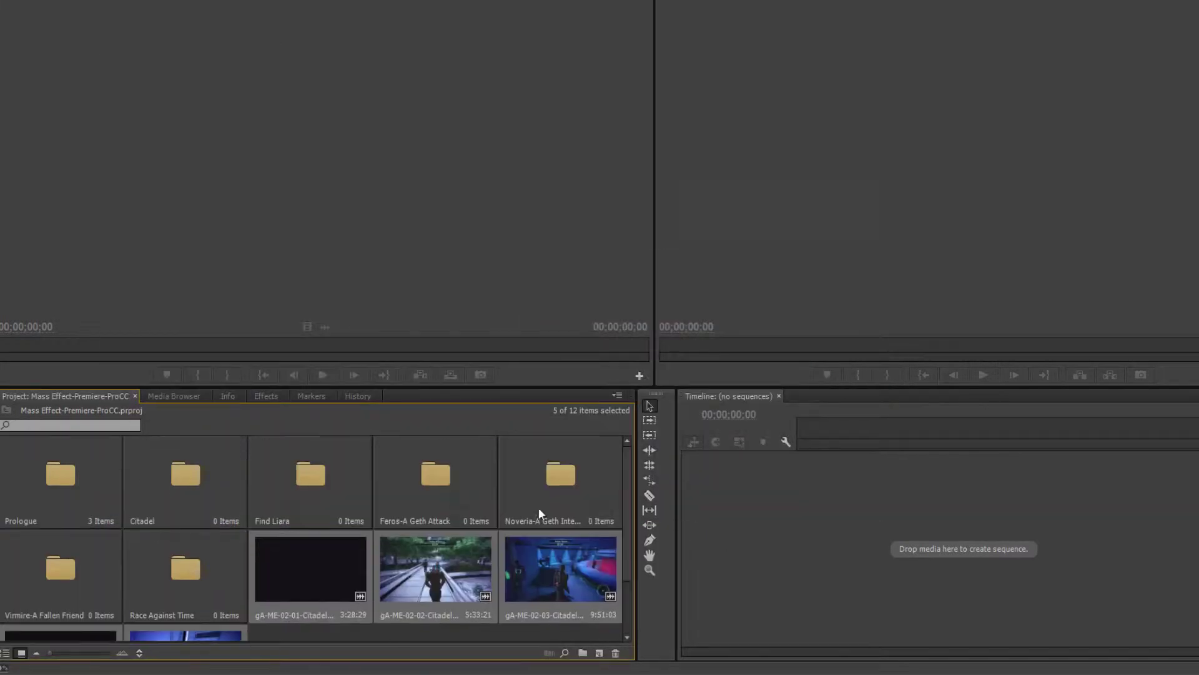
Import the three gA-ME-03 Find Liara clips into the Find Liara bin
{"action": "right_click", "coordinate": [301, 489]}
{"action": "left_click", "coordinate": [337, 329]}
{"action": "left_click", "coordinate": [125, 258]}
{"action": "left_click", "coordinate": [124, 273]}
{"action": "left_click", "coordinate": [124, 287]}
{"action": "key", "text": "Return"}
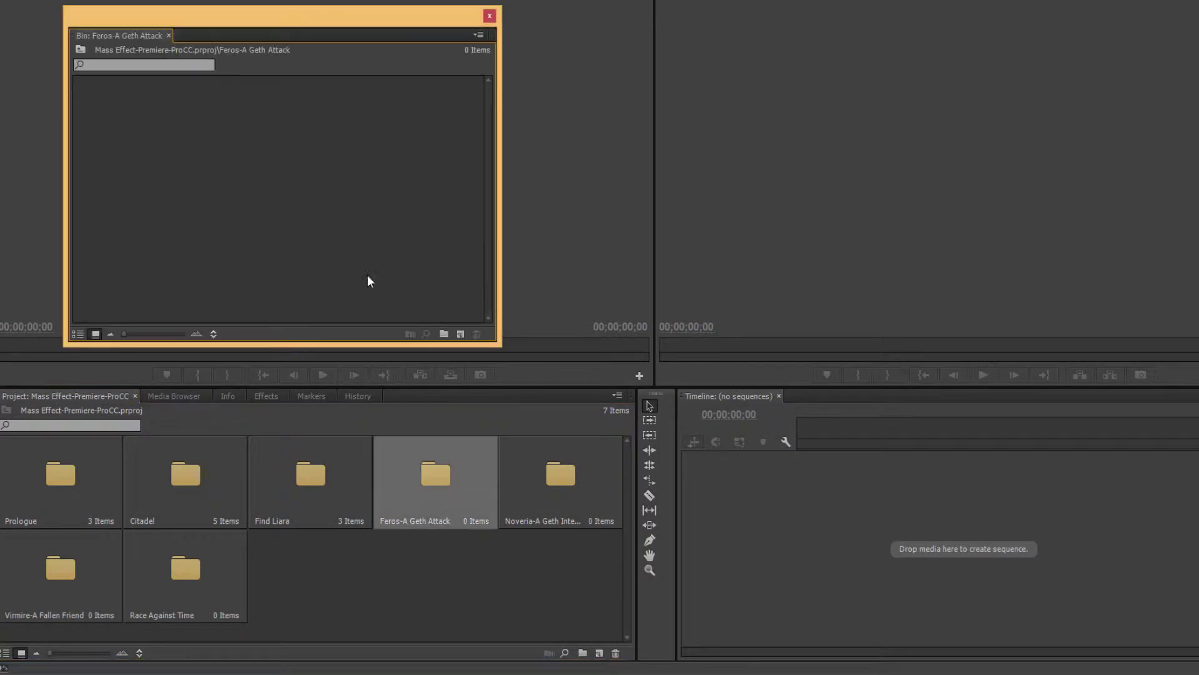
Import the Feros clips Docking bay and The Thorian into the Feros-A Geth Attack bin
{"action": "right_click", "coordinate": [224, 138]}
{"action": "left_click", "coordinate": [260, 203]}
{"action": "left_click", "coordinate": [124, 303]}
{"action": "left_click", "coordinate": [124, 317]}
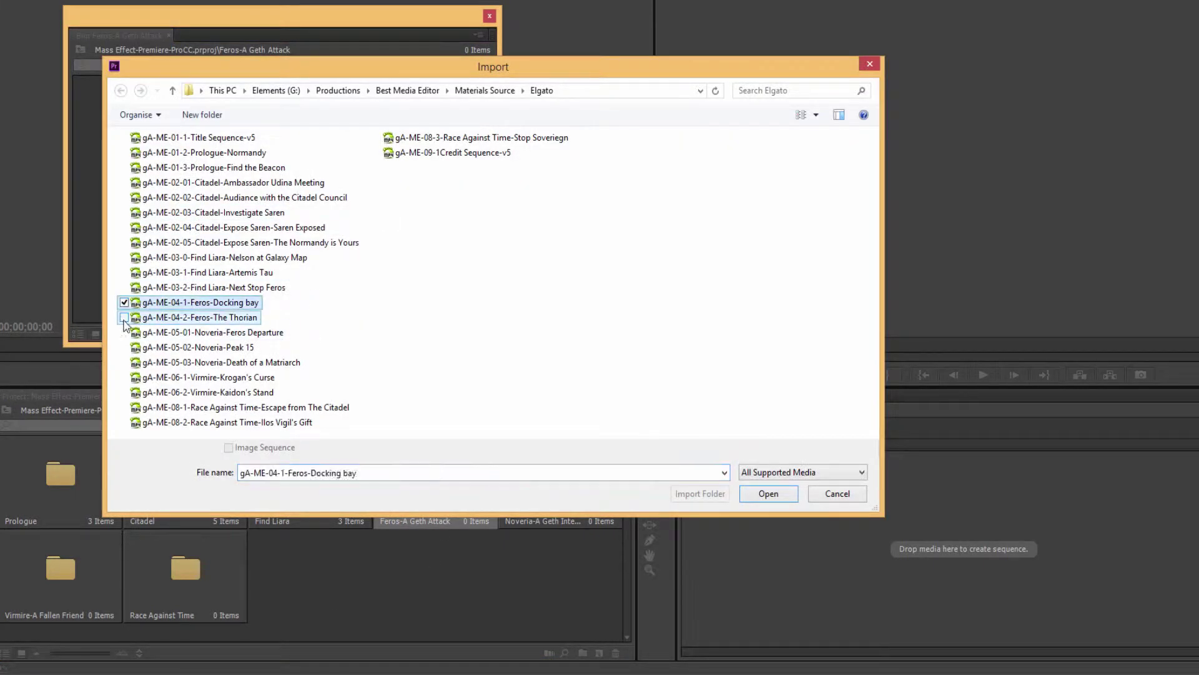
{"action": "left_click", "coordinate": [769, 493]}
Import the Noveria clips Feros Departure, Peak 15 and Death of a Matriarch into the Noveria-A Geth Interest bin
{"action": "double_click", "coordinate": [561, 493]}
{"action": "right_click", "coordinate": [201, 199]}
{"action": "left_click", "coordinate": [236, 264]}
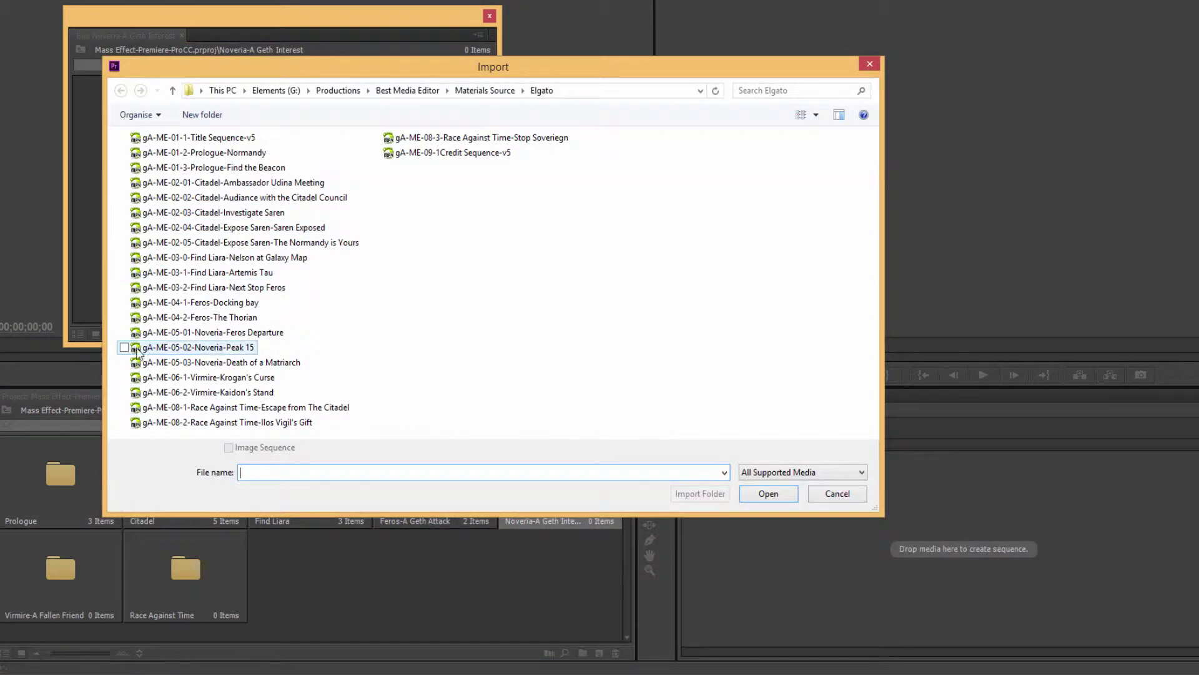
{"action": "left_click", "coordinate": [125, 332]}
{"action": "left_click", "coordinate": [124, 347]}
{"action": "left_click", "coordinate": [124, 362]}
{"action": "key", "text": "Return"}
Import the Virmire clips Krogan's Curse and Kaidon's Stand into the Virmire-A Fallen Friend bin
{"action": "double_click", "coordinate": [60, 568]}
{"action": "right_click", "coordinate": [164, 184]}
{"action": "left_click", "coordinate": [201, 249]}
{"action": "left_click", "coordinate": [124, 377]}
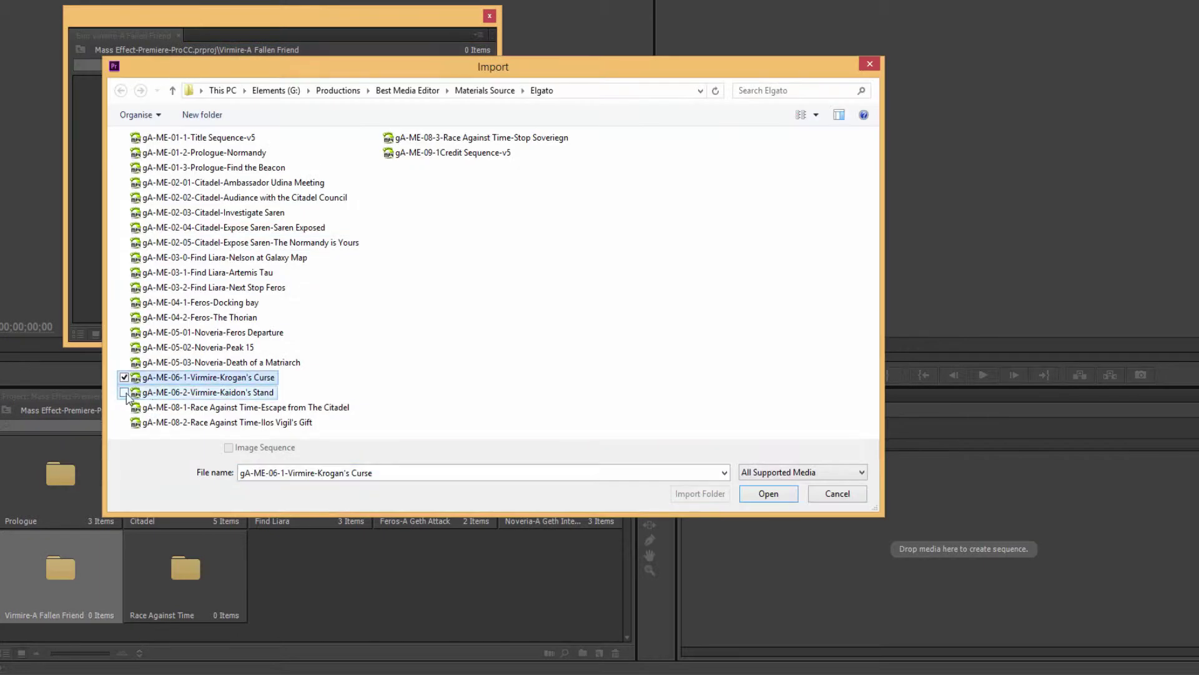
{"action": "left_click", "coordinate": [125, 393]}
{"action": "key", "text": "Return"}
Import the three gA-ME-08 clips and gA-ME-09-1Credit Sequence-v5 into the Race Against Time bin
{"action": "double_click", "coordinate": [185, 568]}
{"action": "right_click", "coordinate": [164, 183]}
{"action": "left_click", "coordinate": [201, 249]}
{"action": "left_click", "coordinate": [125, 407]}
{"action": "left_click", "coordinate": [124, 422]}
{"action": "left_click", "coordinate": [377, 137]}
{"action": "left_click", "coordinate": [377, 152]}
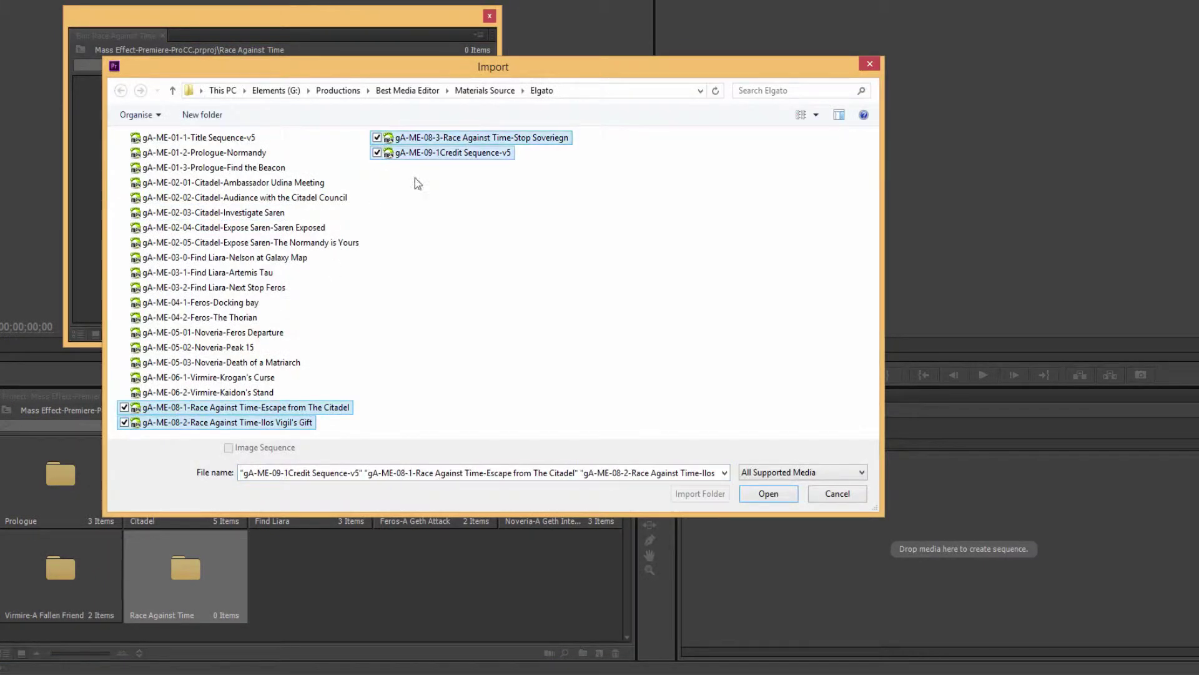
{"action": "key", "text": "Return"}
{"action": "left_click", "coordinate": [490, 16]}
Create a bin named Biometeric Scanner in the project
{"action": "left_click", "coordinate": [583, 652]}
{"action": "type", "text": "Biometeric Scanner"}
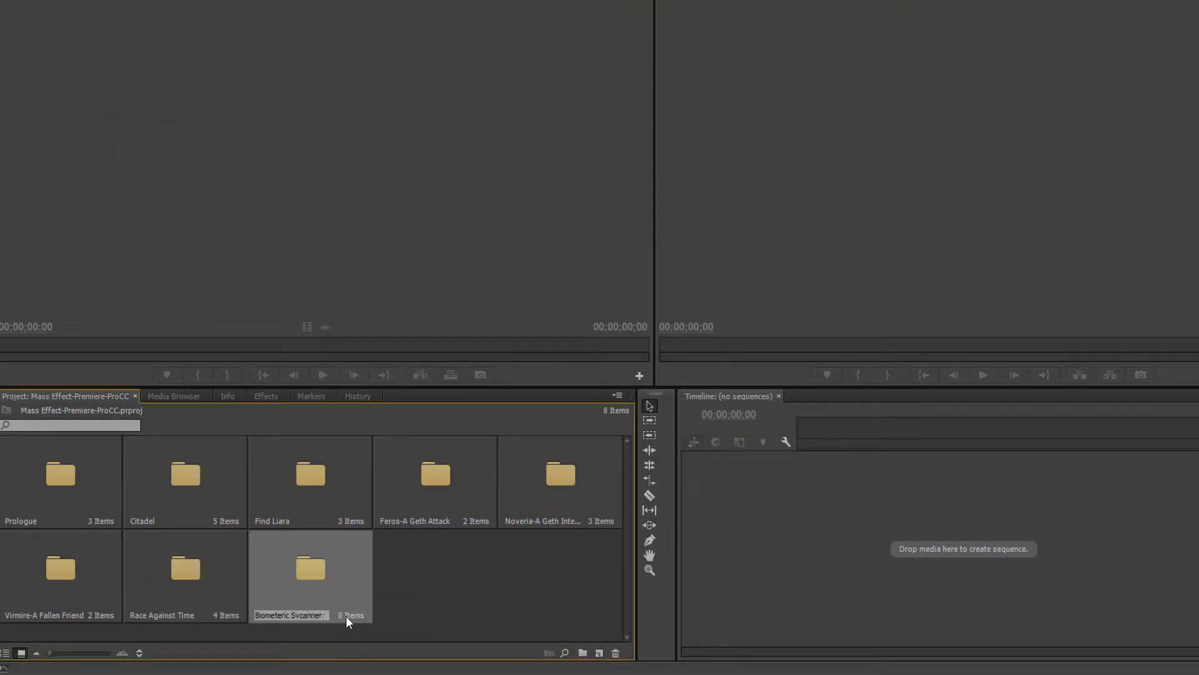
{"action": "key", "text": "Return"}
Import BioMeteric Fingerprint Scan and Tech Loop-WD0183 from the Biometric Scanner folder into the Biometeric Scanner bin
{"action": "double_click", "coordinate": [310, 569]}
{"action": "right_click", "coordinate": [171, 166]}
{"action": "left_click", "coordinate": [208, 232]}
{"action": "left_click", "coordinate": [524, 91]}
{"action": "left_click", "coordinate": [564, 137]}
{"action": "left_click", "coordinate": [161, 161]}
{"action": "left_click", "coordinate": [227, 160]}
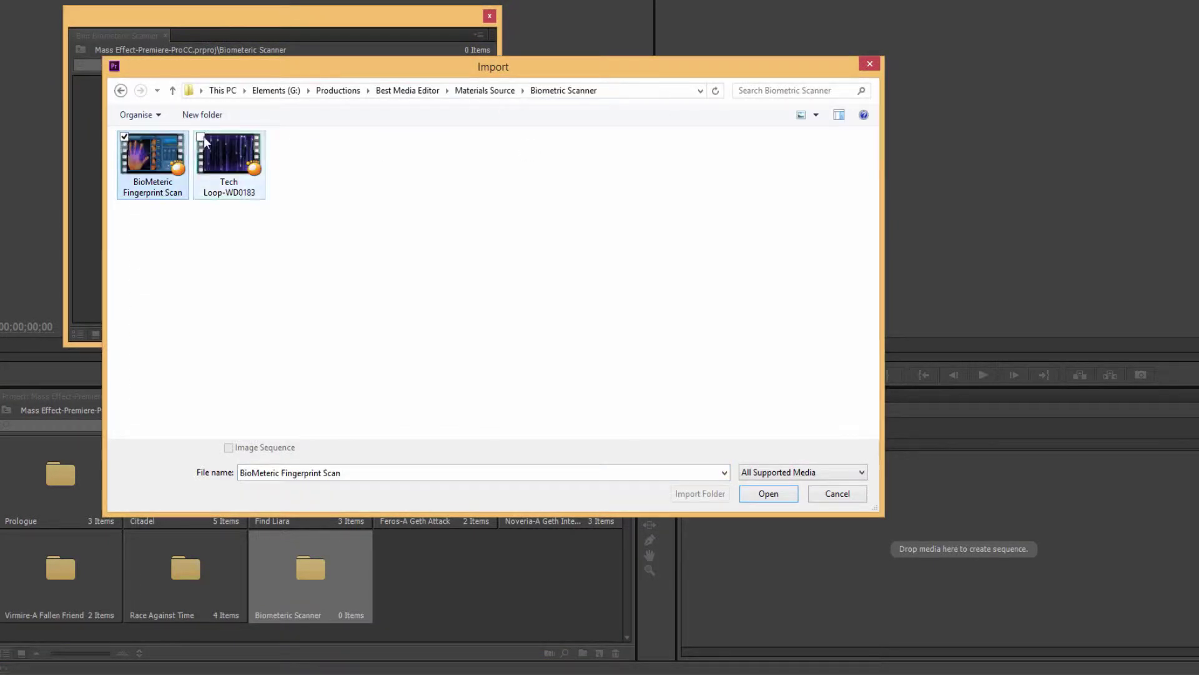
{"action": "key", "text": "Return"}
{"action": "left_click", "coordinate": [490, 15]}
Set up a new sequence named Prologue in the Prologue bin and choose its editing mode
{"action": "double_click", "coordinate": [60, 475]}
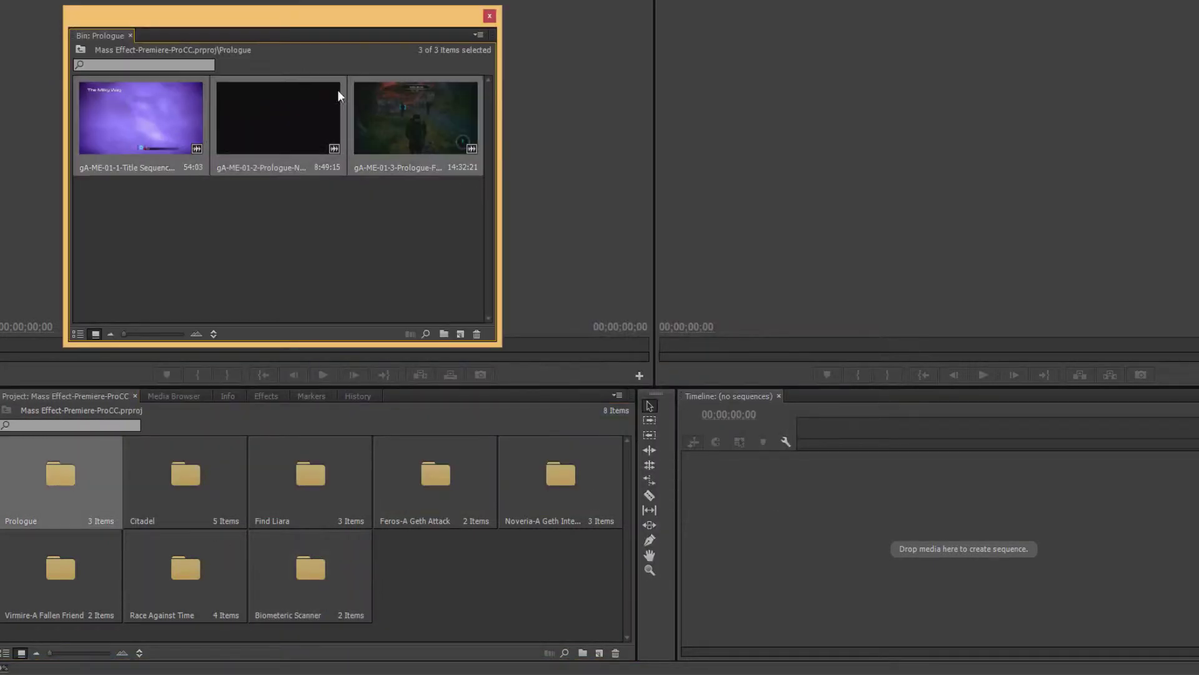
{"action": "right_click", "coordinate": [248, 221]}
{"action": "mouse_move", "coordinate": [281, 263]}
{"action": "left_click", "coordinate": [120, 262]}
{"action": "type", "text": "Prologue"}
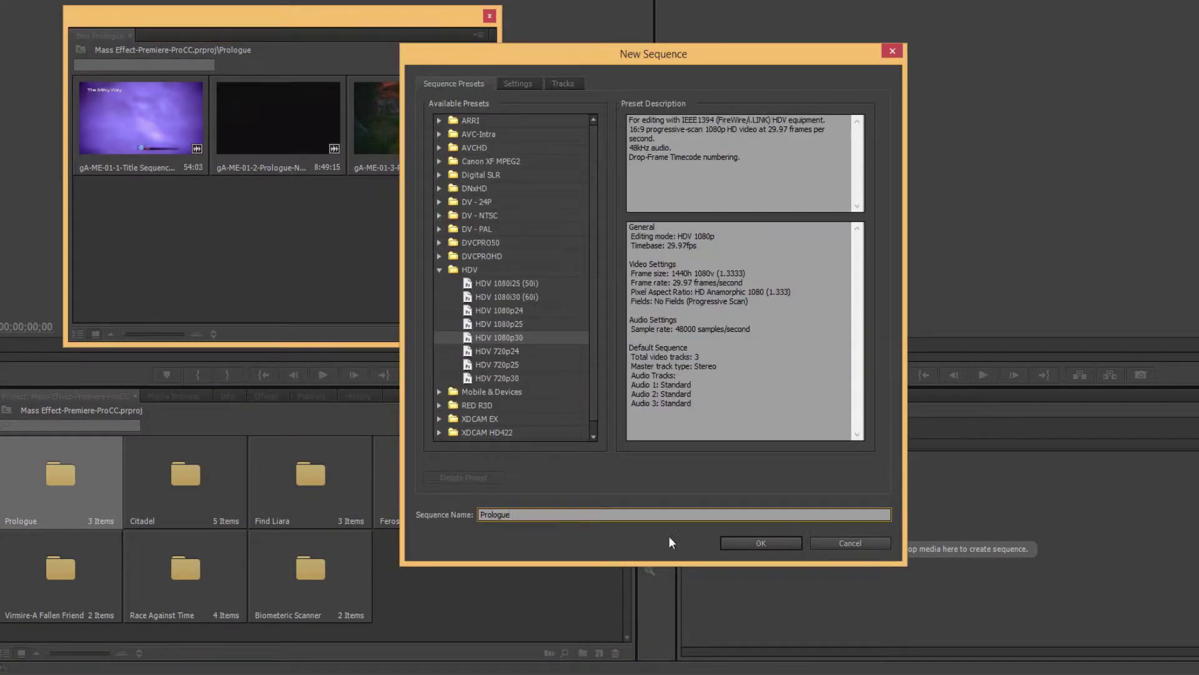
{"action": "left_click", "coordinate": [517, 83]}
{"action": "left_click", "coordinate": [652, 126]}
{"action": "left_click", "coordinate": [562, 179]}
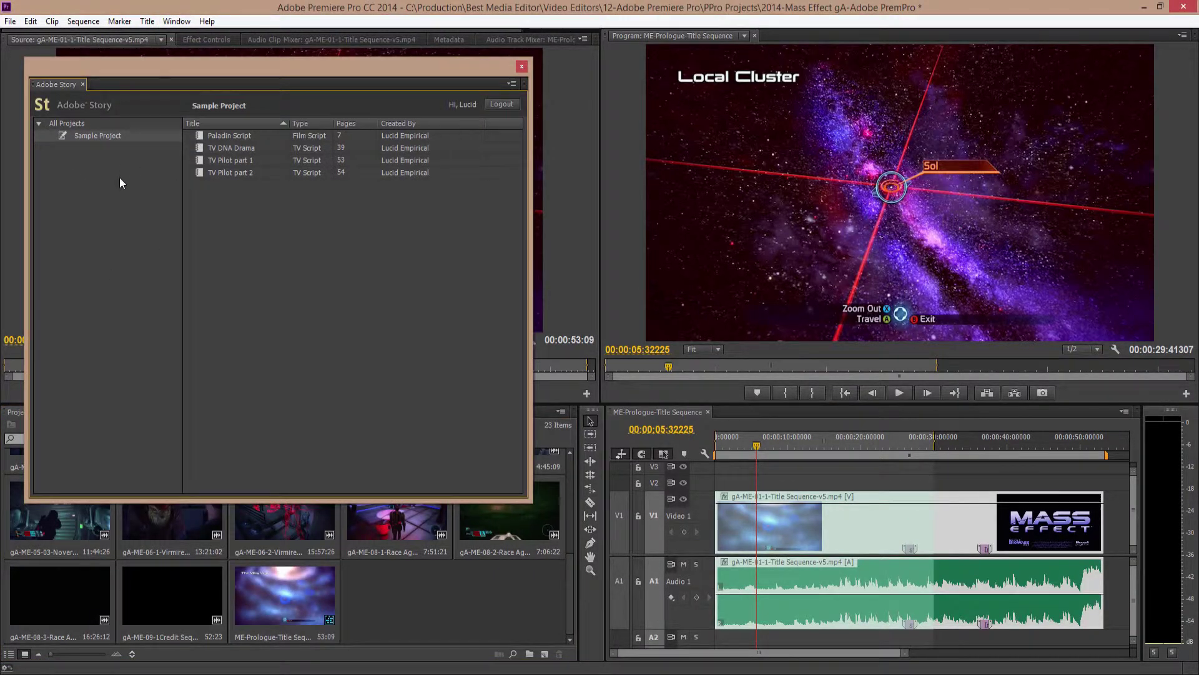
Log in to Adobe Story again with the account password and select the Paladin Script
{"action": "left_click", "coordinate": [493, 104]}
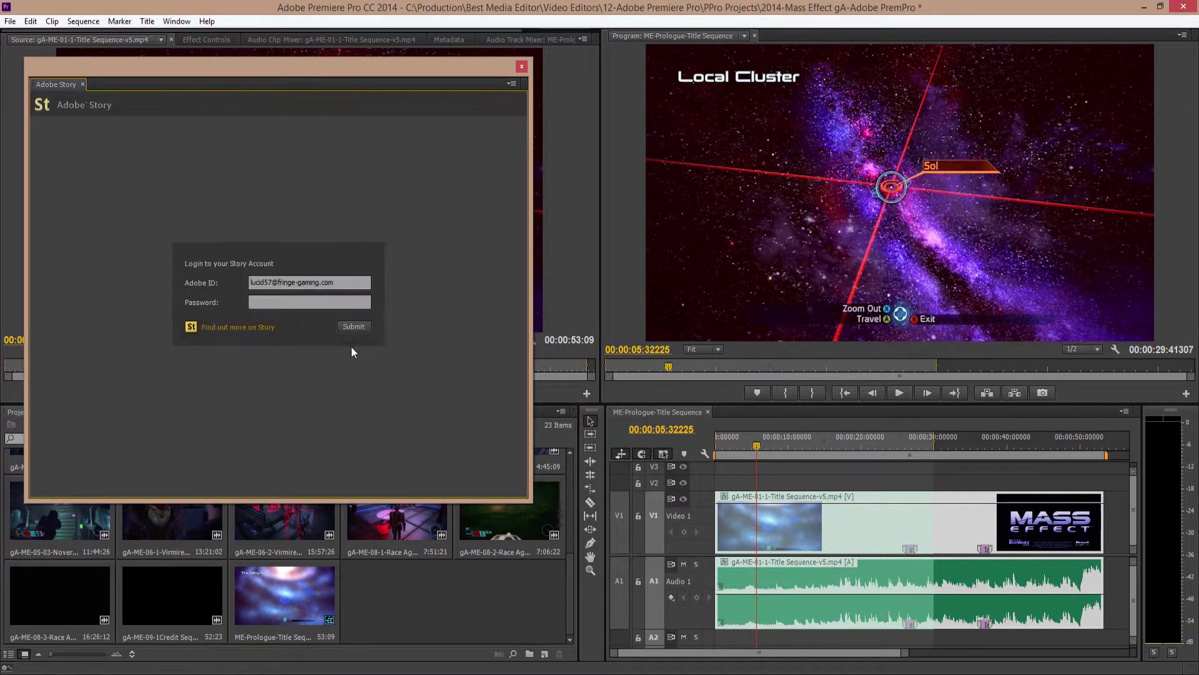
{"action": "key", "text": "ctrl+v"}
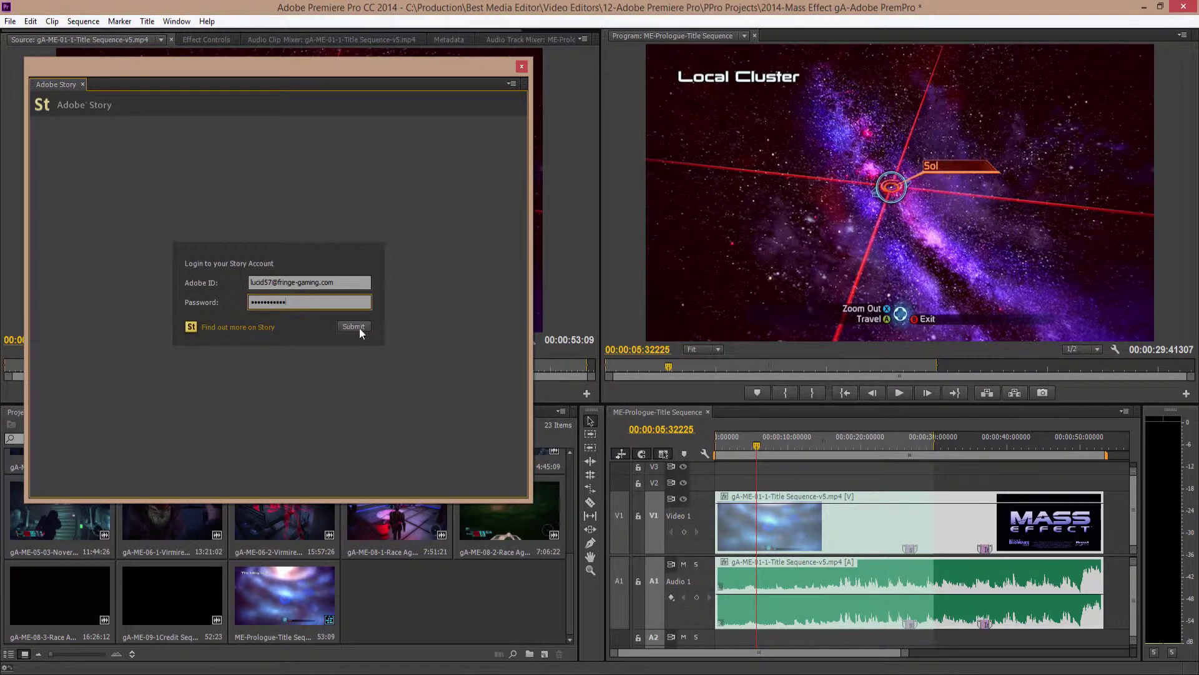
{"action": "left_click", "coordinate": [353, 326]}
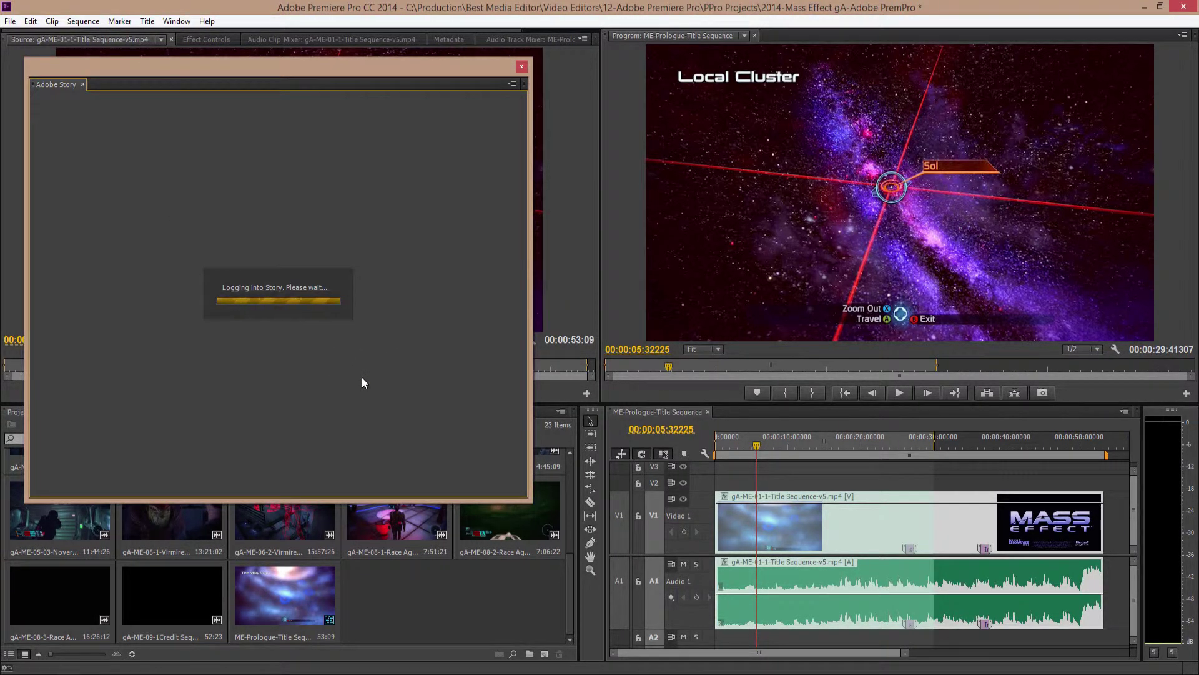
{"action": "left_click", "coordinate": [222, 141]}
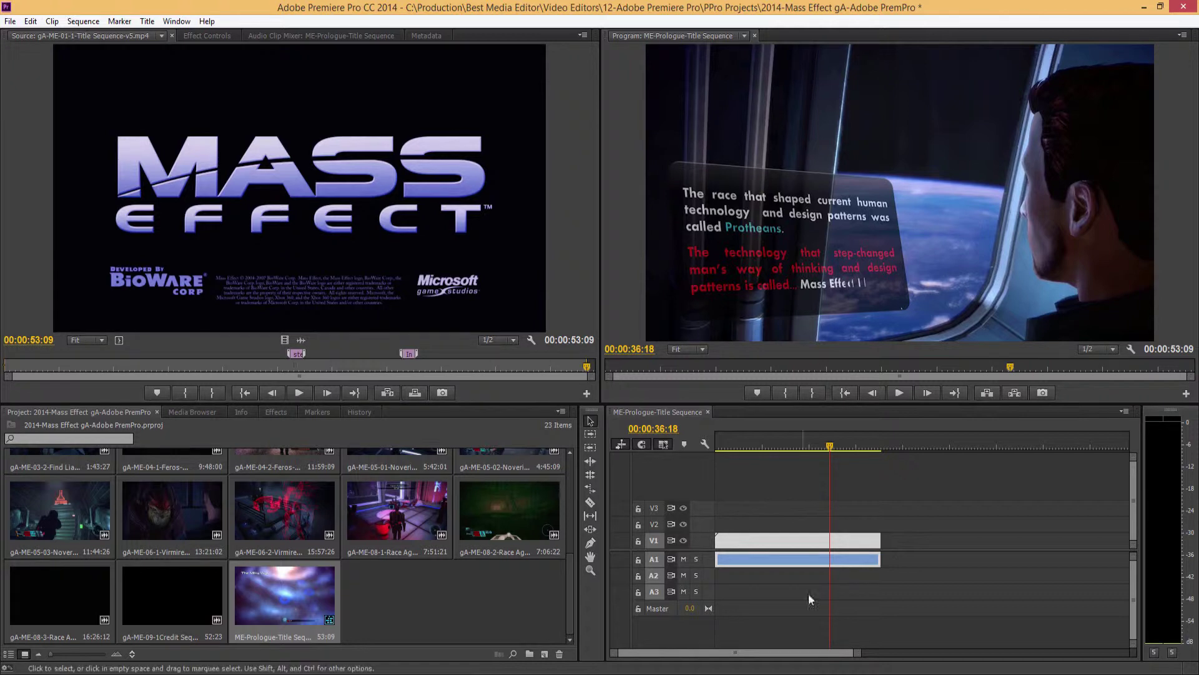
Turn on video names for the clips in the ME-Prologue-Title Sequence timeline
{"action": "left_click", "coordinate": [704, 444]}
{"action": "left_click", "coordinate": [704, 444]}
{"action": "left_click", "coordinate": [704, 444]}
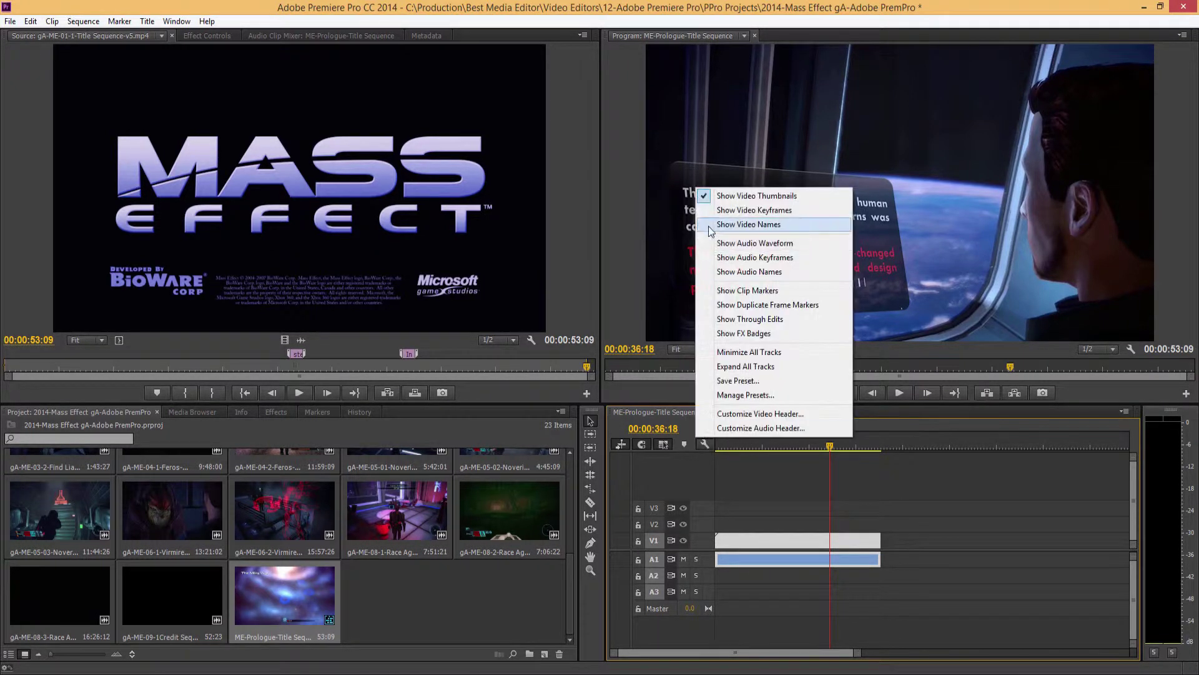
{"action": "left_click", "coordinate": [749, 225]}
Turn on the audio waveform, audio keyframes and audio names in the timeline display settings
{"action": "left_click", "coordinate": [704, 444]}
{"action": "left_click", "coordinate": [712, 244]}
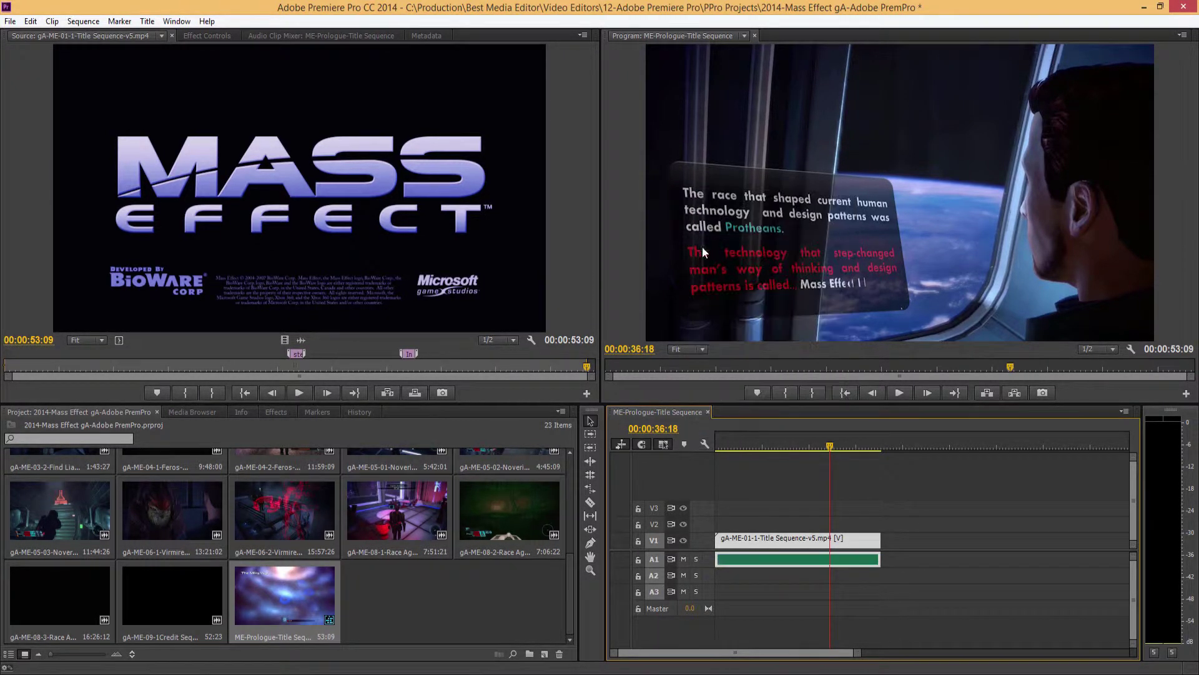
{"action": "left_click", "coordinate": [704, 444]}
{"action": "left_click", "coordinate": [712, 257]}
{"action": "left_click", "coordinate": [704, 445]}
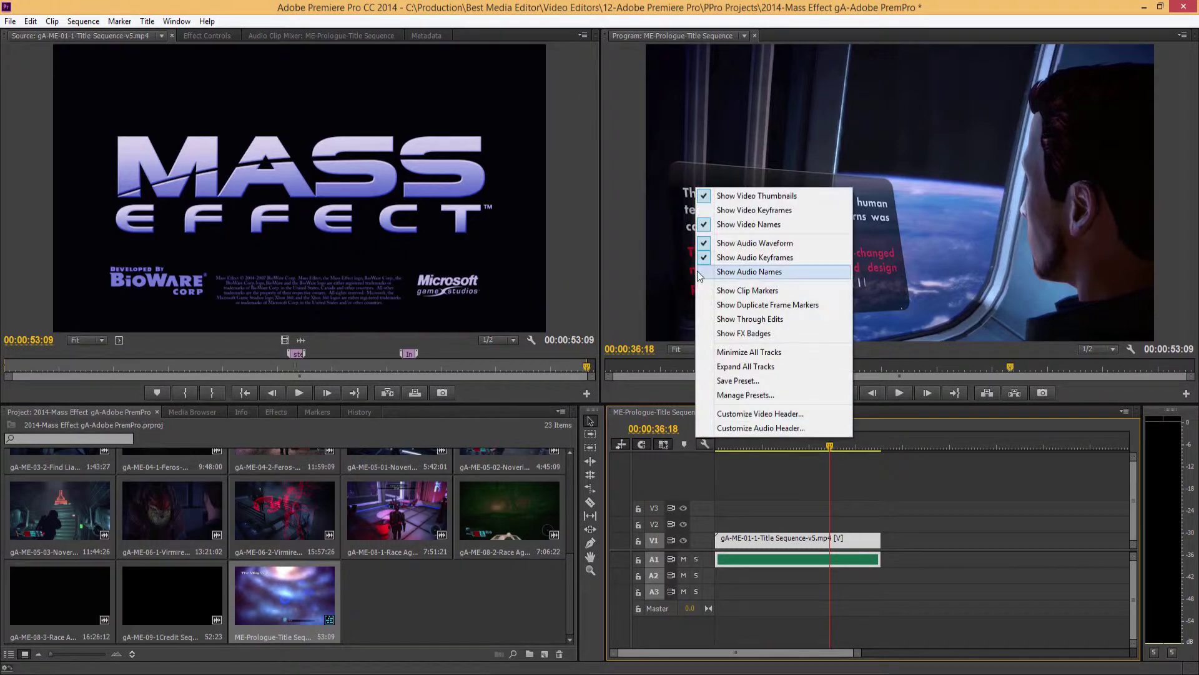
{"action": "left_click", "coordinate": [712, 271]}
Turn on video keyframes, clip markers, through edits and FX badges in the timeline display settings
{"action": "left_click", "coordinate": [704, 444]}
{"action": "left_click", "coordinate": [712, 211]}
{"action": "left_click", "coordinate": [704, 445]}
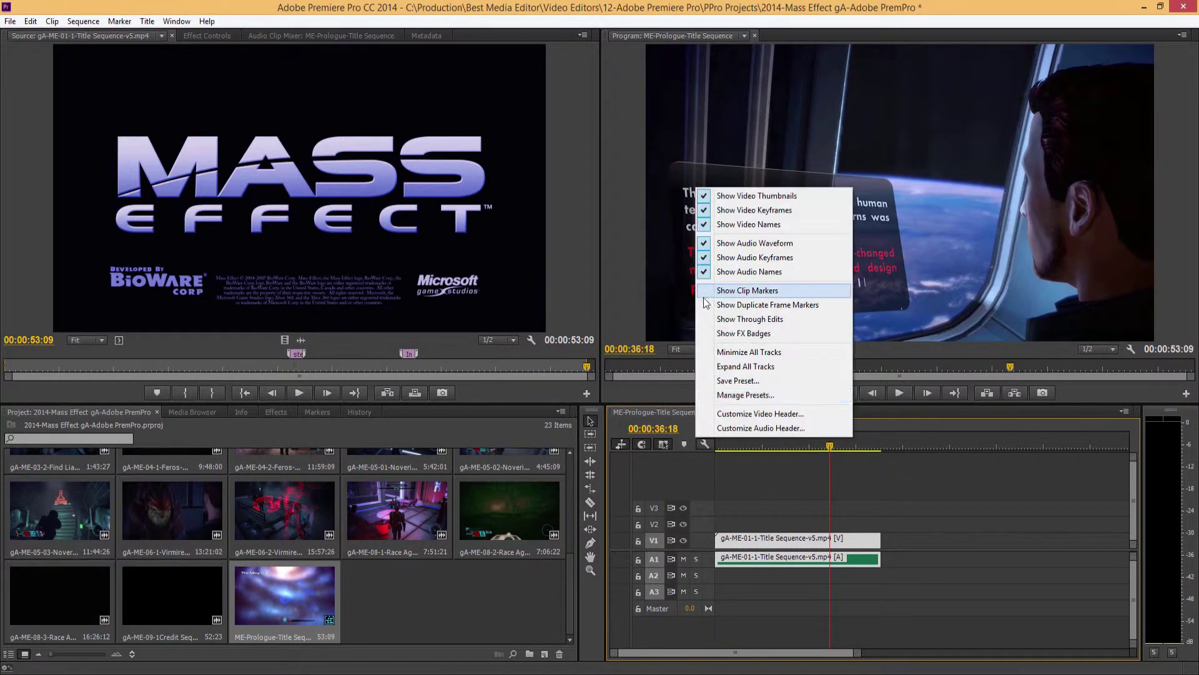
{"action": "left_click", "coordinate": [712, 290]}
{"action": "left_click", "coordinate": [704, 444]}
{"action": "left_click", "coordinate": [707, 320]}
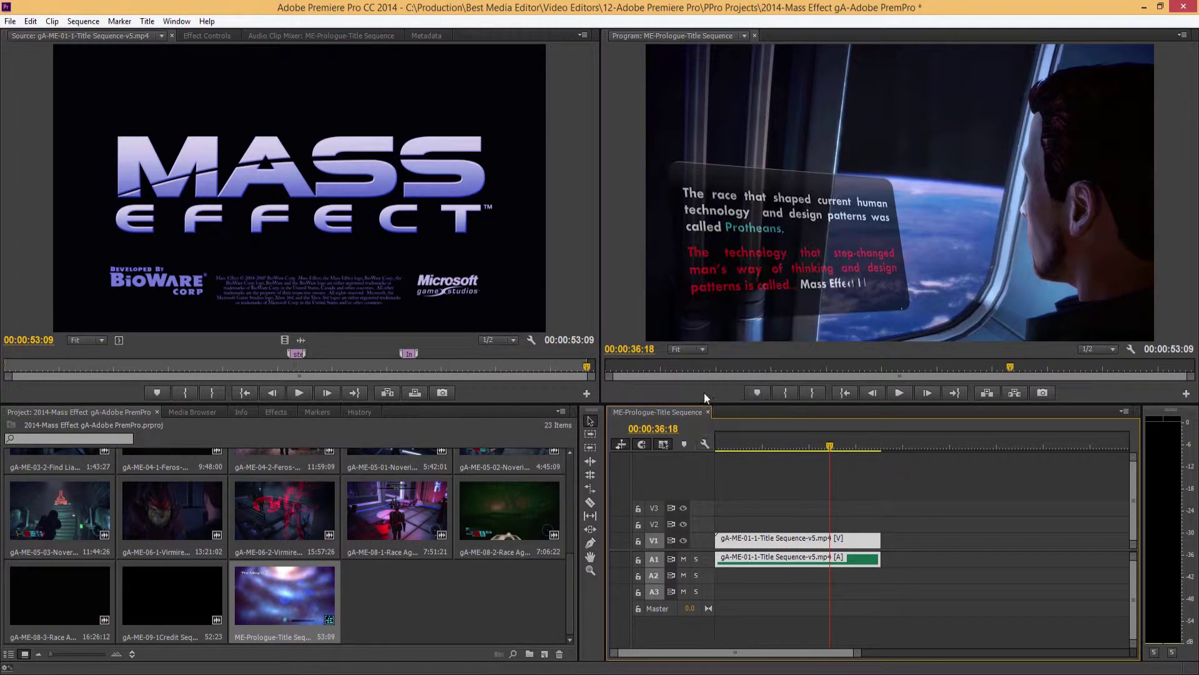
{"action": "left_click", "coordinate": [704, 444]}
{"action": "left_click", "coordinate": [712, 333]}
{"action": "left_click", "coordinate": [704, 445]}
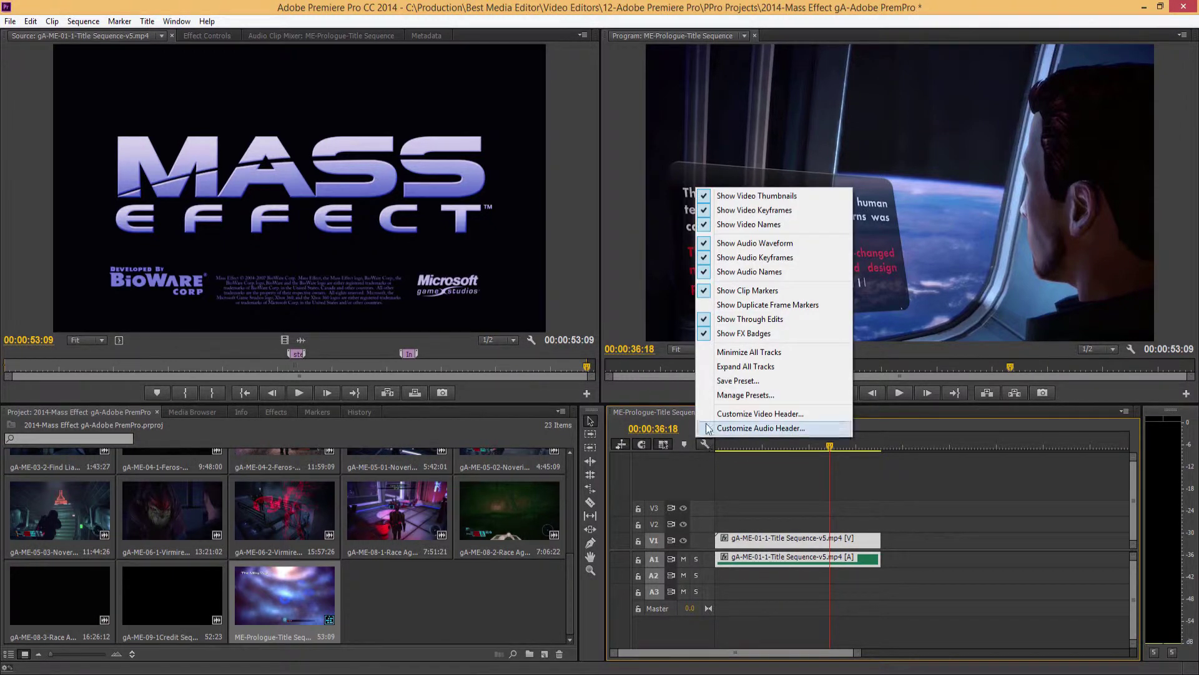
Open the video header's button editor and accept its layout, and increase the heights of tracks V1 and A1
{"action": "left_click", "coordinate": [706, 413]}
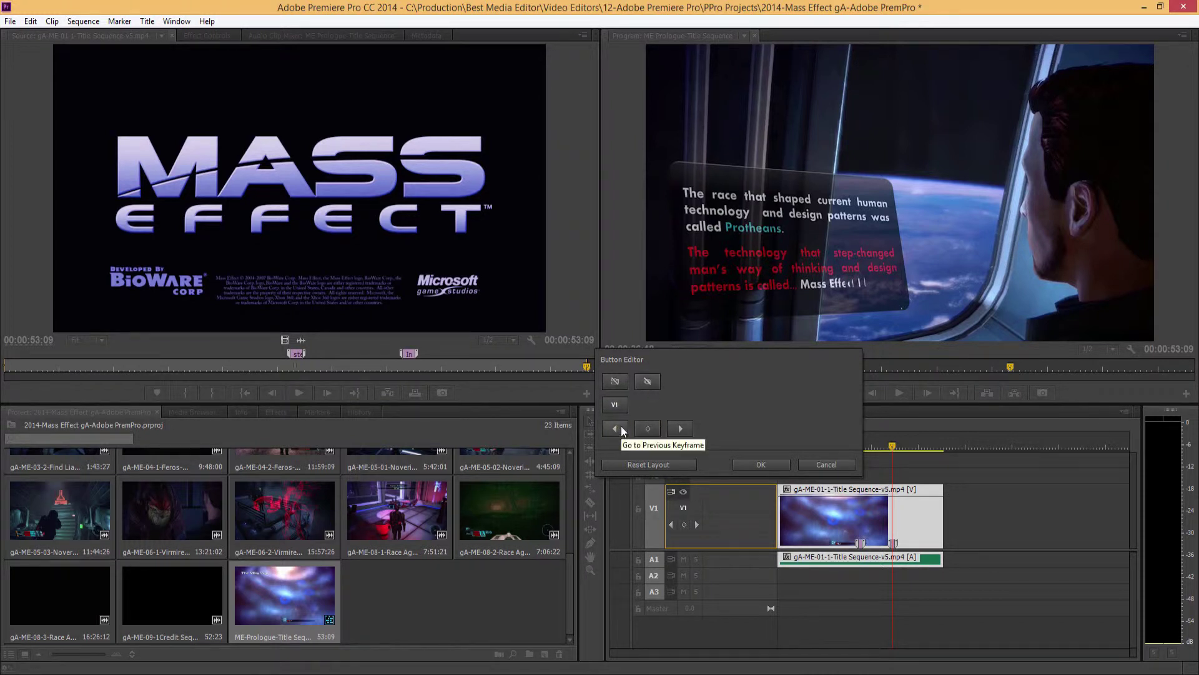
{"action": "left_click", "coordinate": [756, 462]}
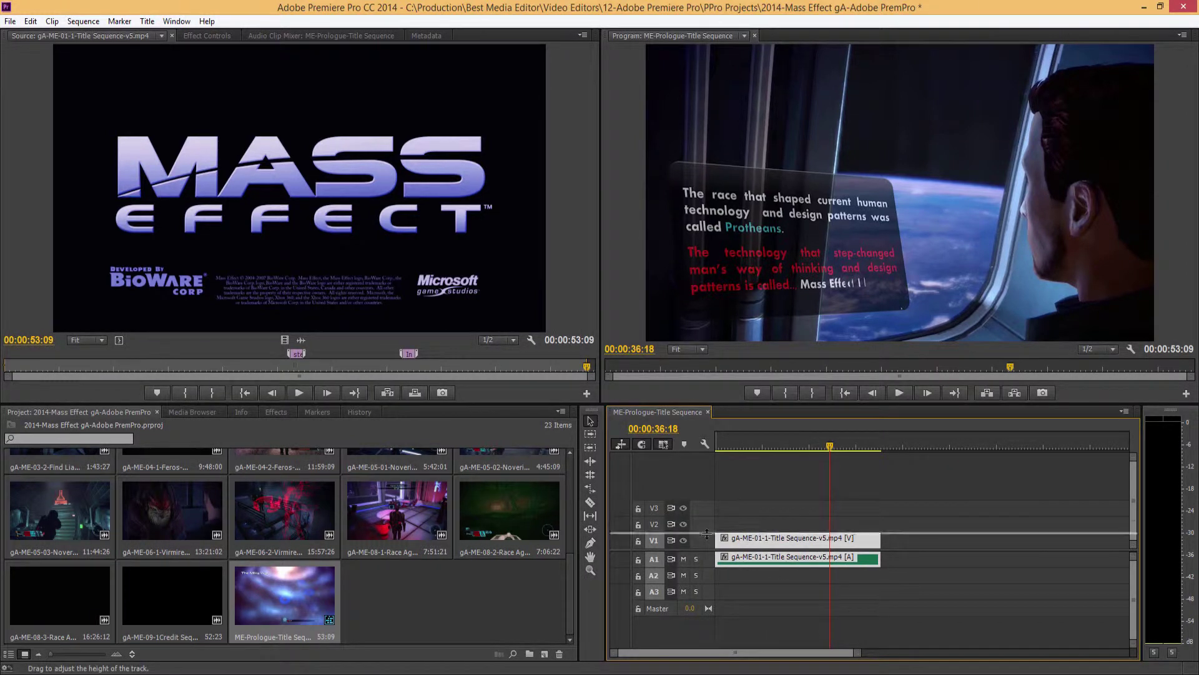
{"action": "left_click_drag", "start_coordinate": [707, 533], "coordinate": [707, 514]}
{"action": "left_click_drag", "start_coordinate": [707, 567], "coordinate": [707, 588]}
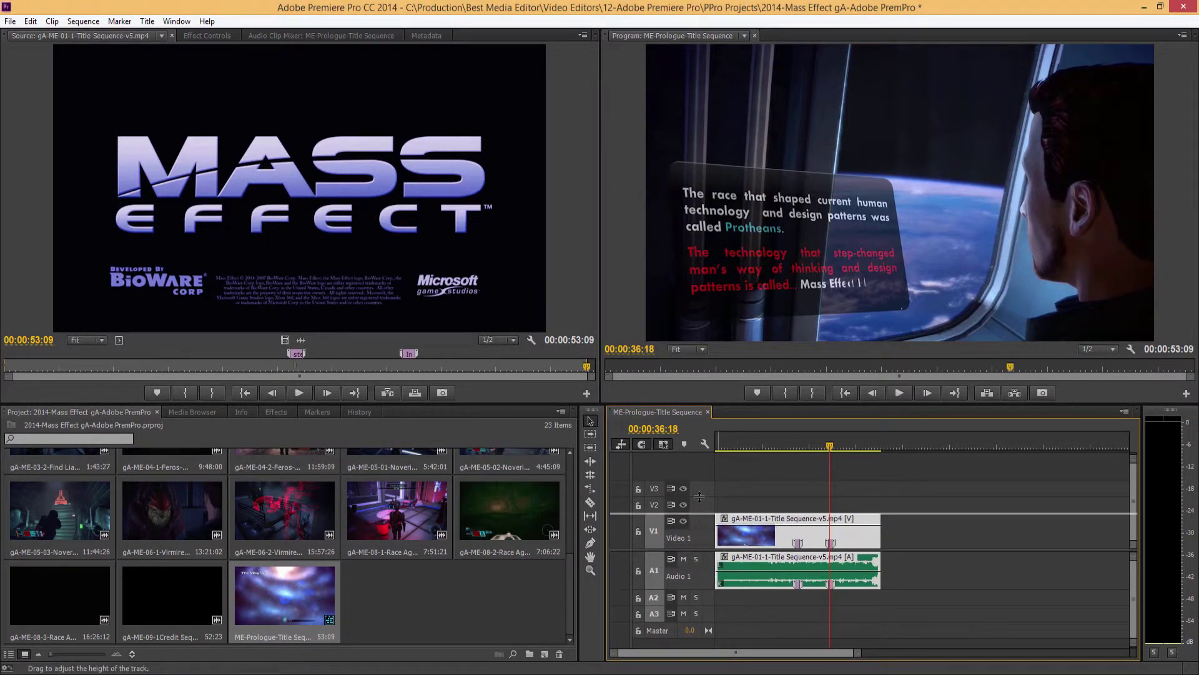
{"action": "left_click_drag", "start_coordinate": [699, 496], "coordinate": [700, 470]}
{"action": "left_click_drag", "start_coordinate": [706, 592], "coordinate": [705, 626]}
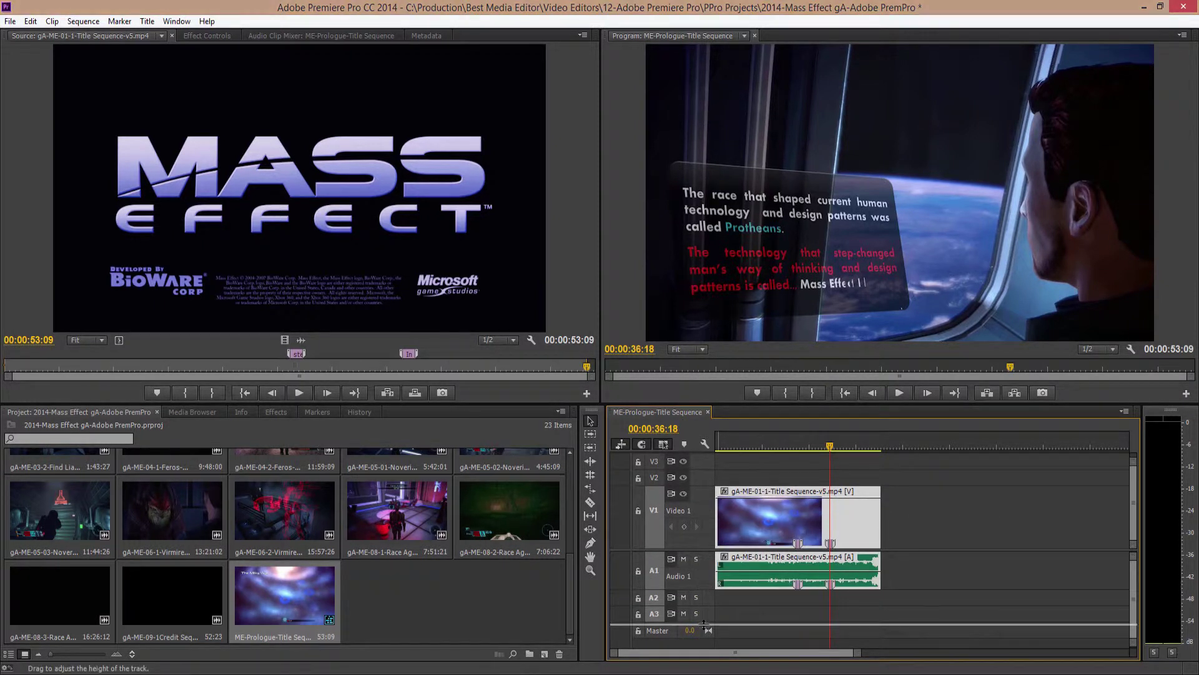
Scrub through the earlier part of the ME-Prologue-Title Sequence to view its footage
{"action": "left_click", "coordinate": [759, 447]}
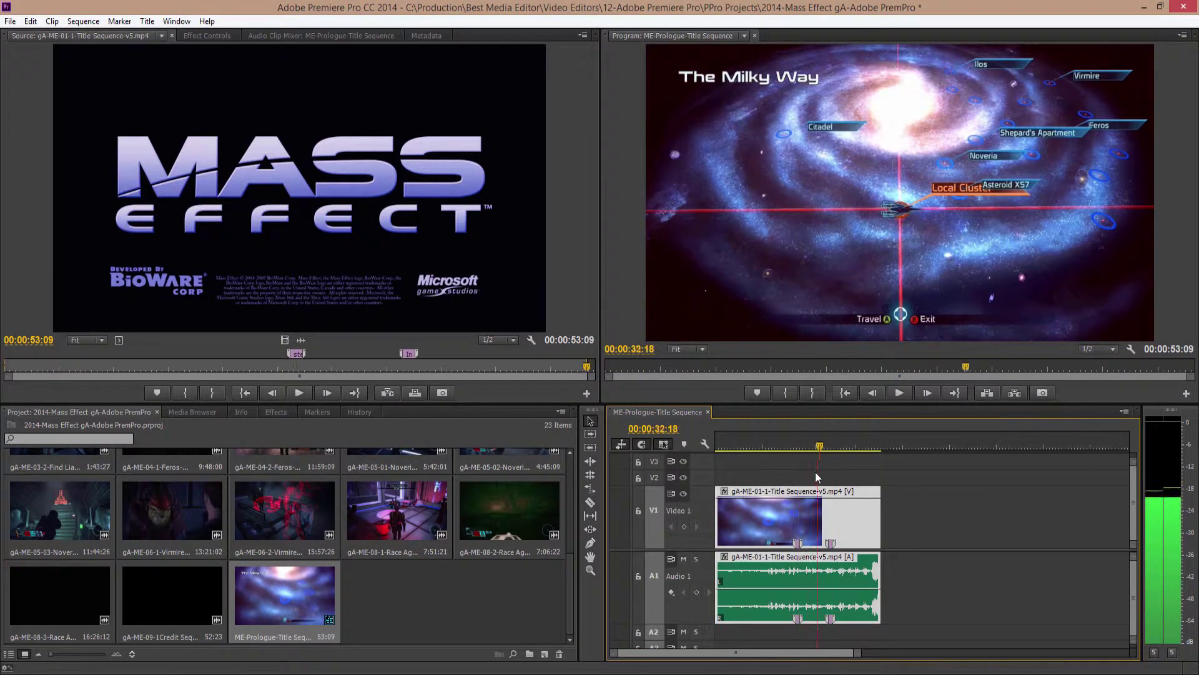
{"action": "left_click_drag", "start_coordinate": [757, 448], "coordinate": [735, 458]}
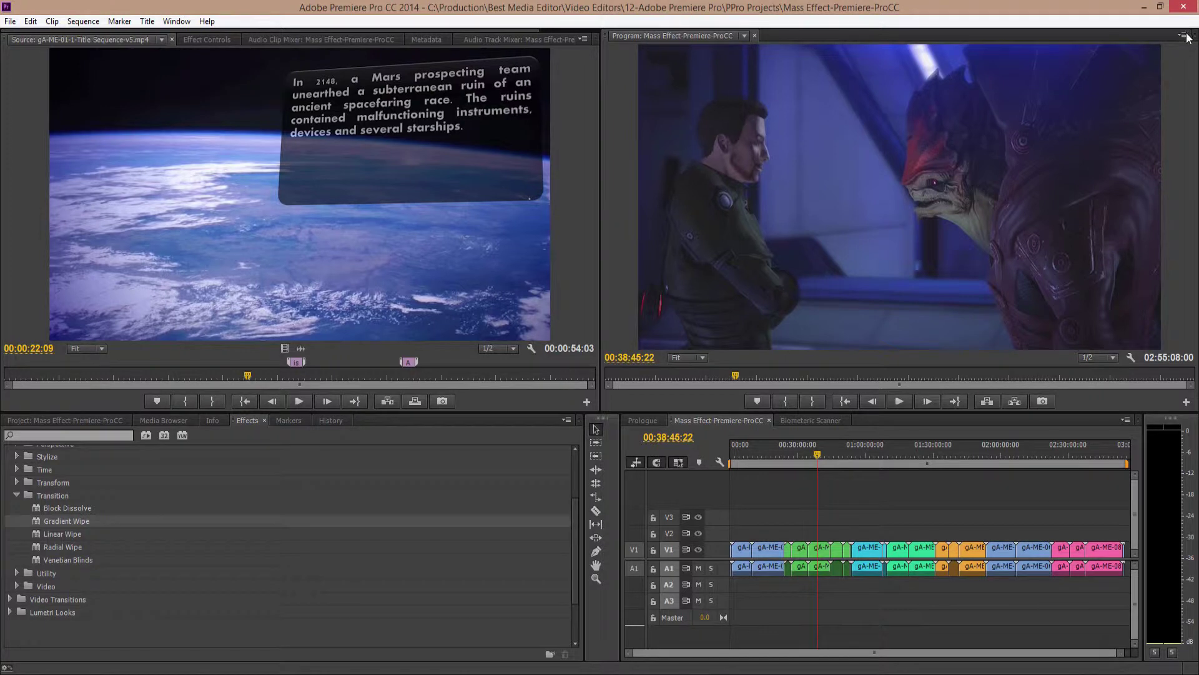
Turn off Gang Source and Program, and show the alpha channel and all scopes in the program monitor
{"action": "left_click", "coordinate": [1130, 356]}
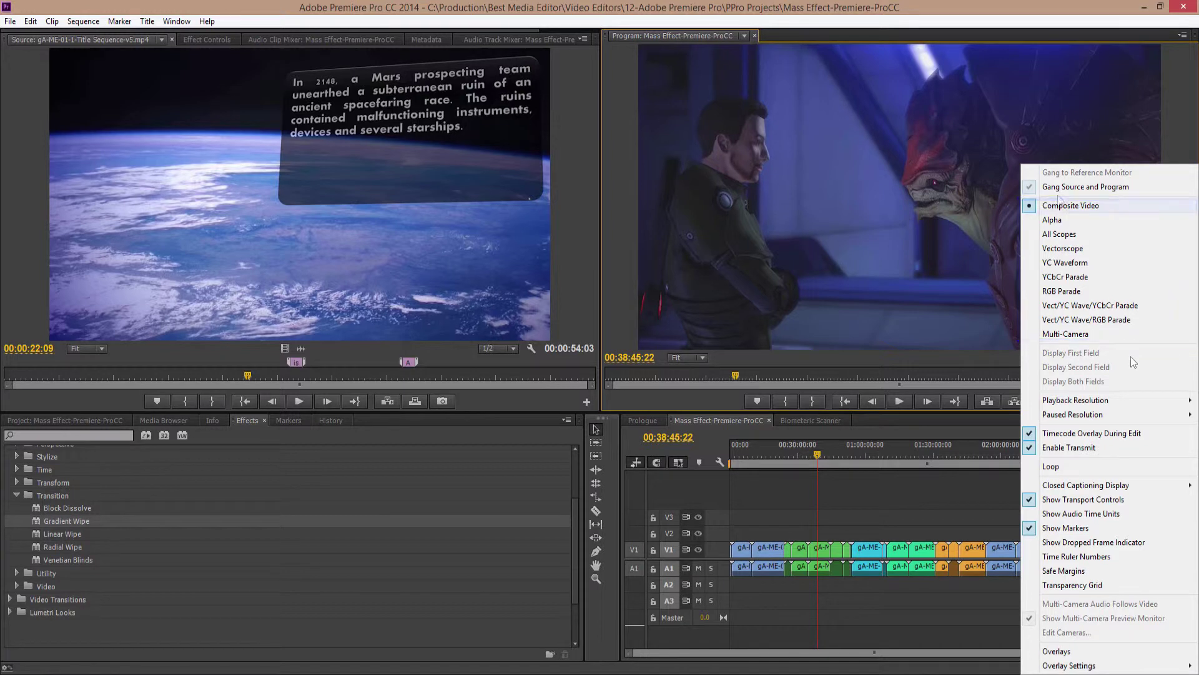
{"action": "left_click", "coordinate": [1052, 188]}
{"action": "left_click", "coordinate": [1130, 358]}
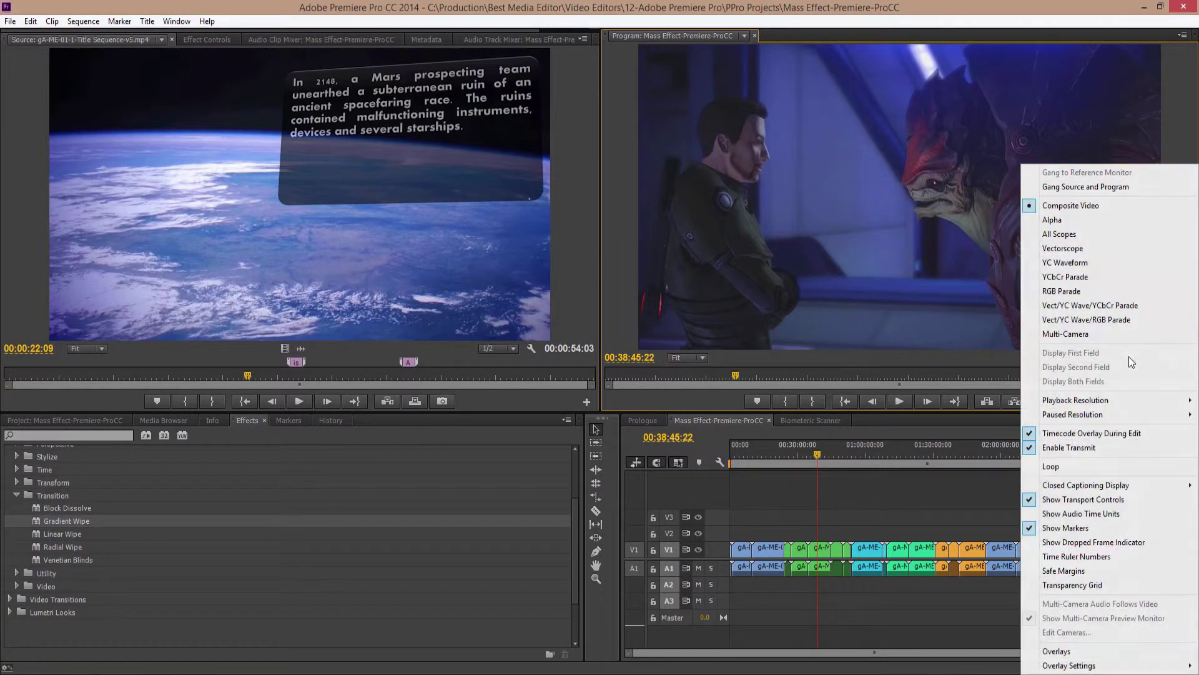
{"action": "left_click", "coordinate": [1052, 220]}
{"action": "left_click", "coordinate": [1050, 235]}
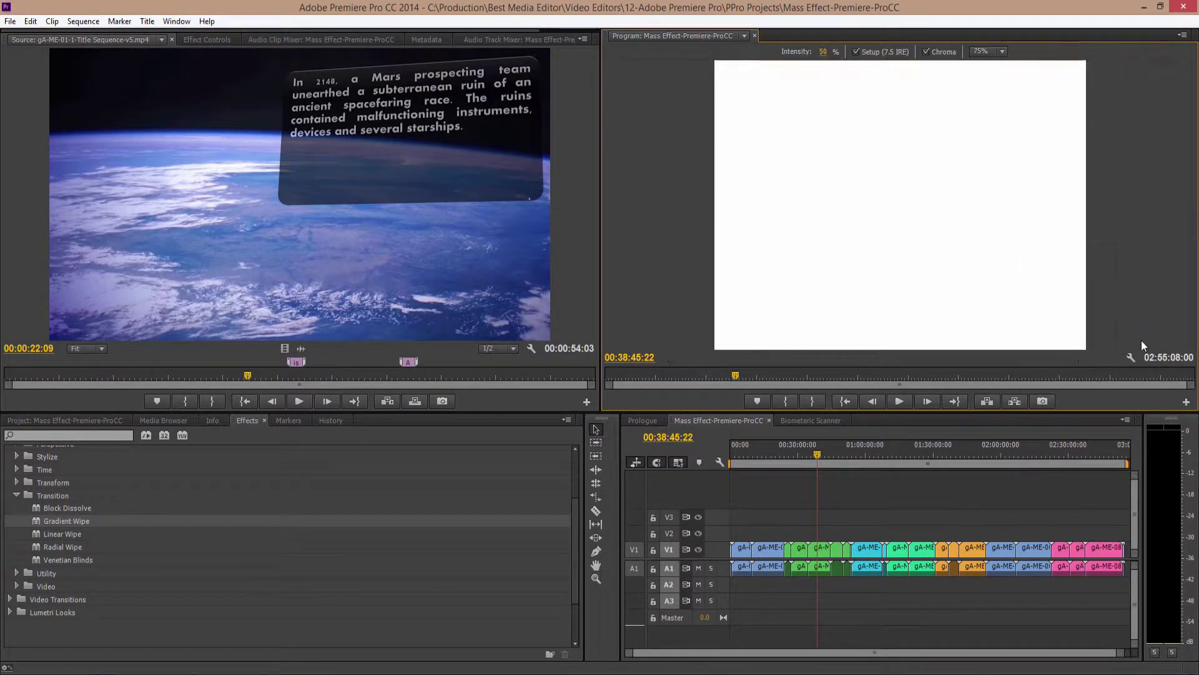
Play about two seconds of the Mass Effect sequence from about 00:07:30 to examine all the scopes
{"action": "left_click", "coordinate": [746, 453]}
{"action": "key", "text": "space"}
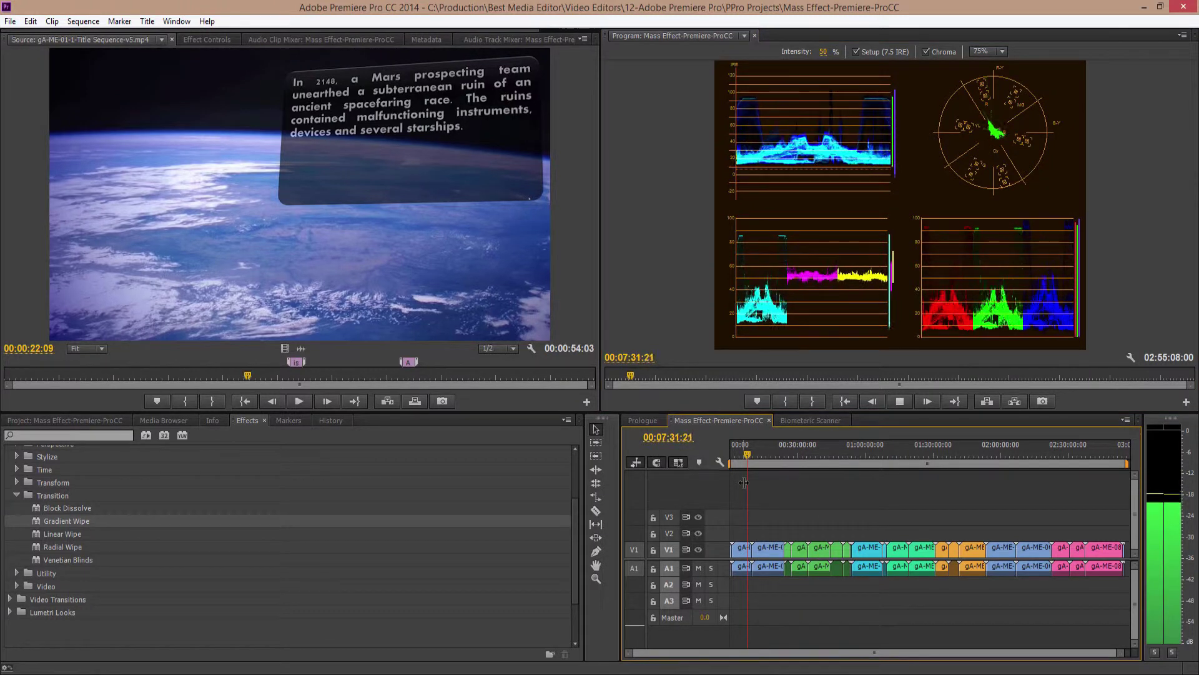
{"action": "key", "text": "space"}
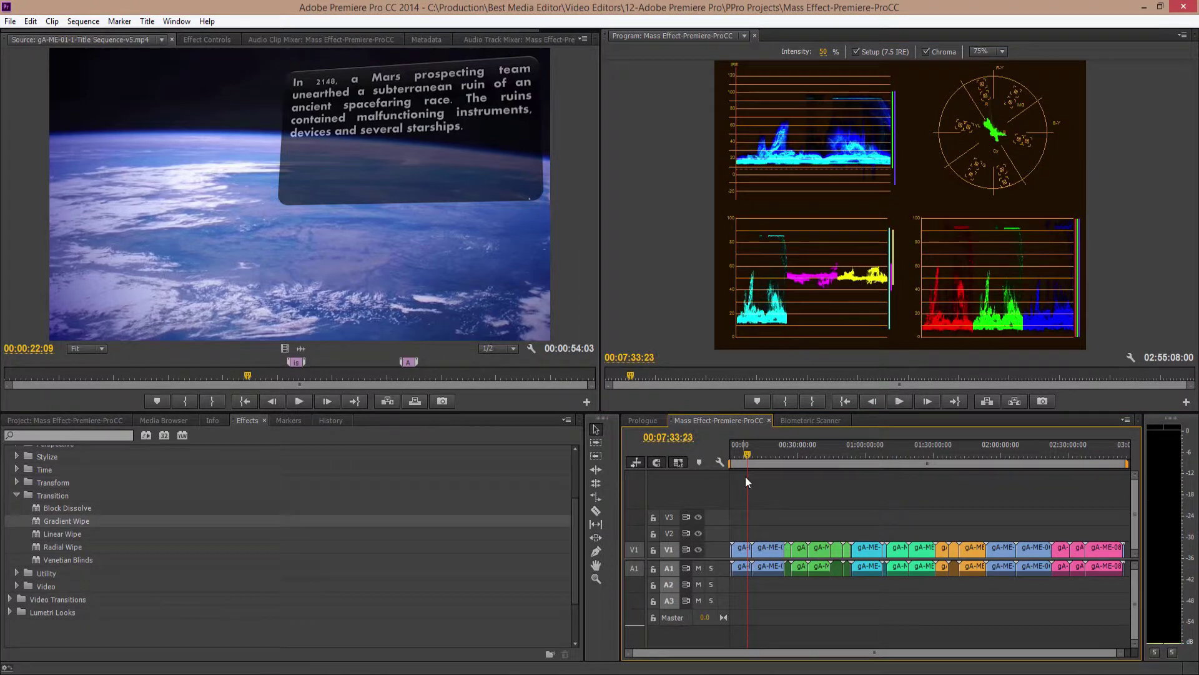
Switch the program monitor to the Vectorscope and play a moment of the sequence to examine its color
{"action": "left_click", "coordinate": [1130, 358]}
{"action": "left_click", "coordinate": [1062, 250]}
{"action": "key", "text": "space"}
{"action": "key", "text": "space"}
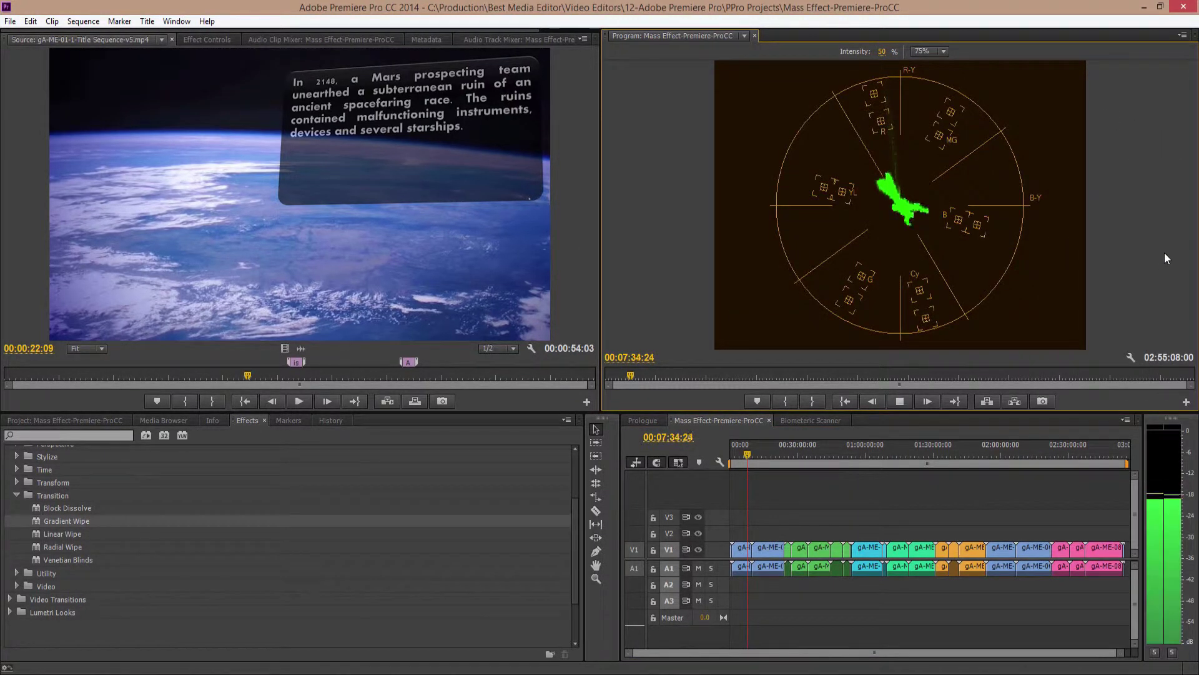
Switch the program monitor to the YC Waveform and play about two seconds of the sequence
{"action": "left_click", "coordinate": [1131, 357]}
{"action": "left_click", "coordinate": [1152, 263]}
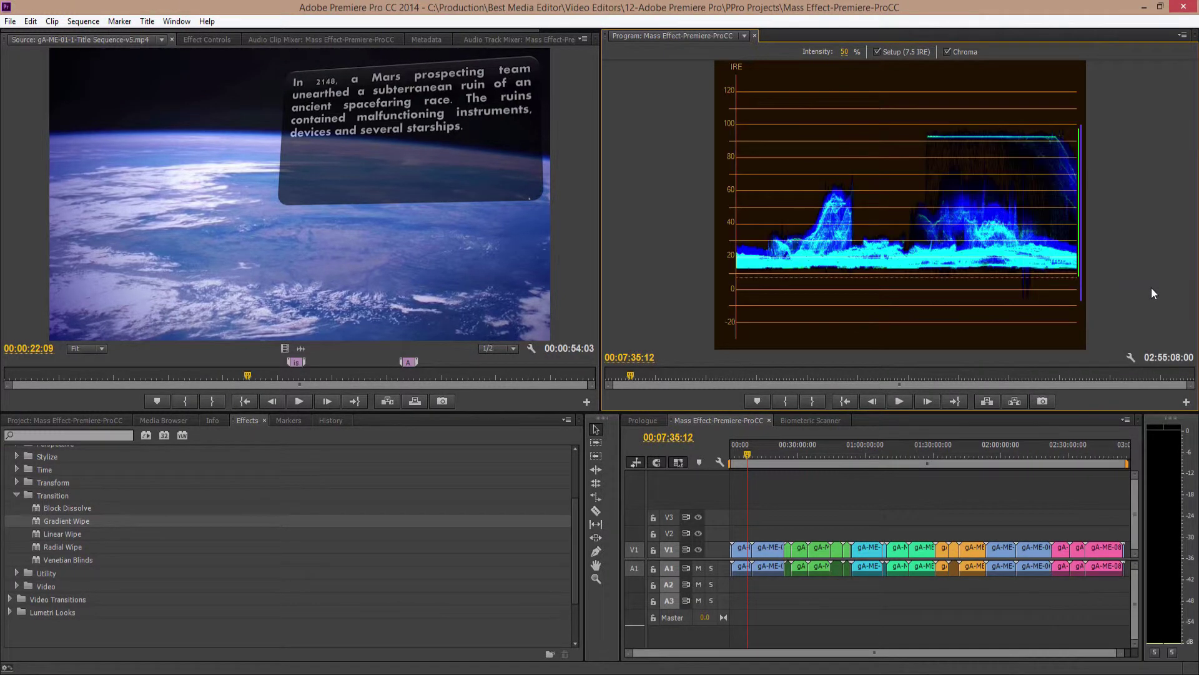
{"action": "key", "text": "space"}
{"action": "key", "text": "space"}
Display the Vect/YC Wave/YCbCr Parade scopes during playback, and play a short part of the sequence as composite video
{"action": "left_click", "coordinate": [1131, 357]}
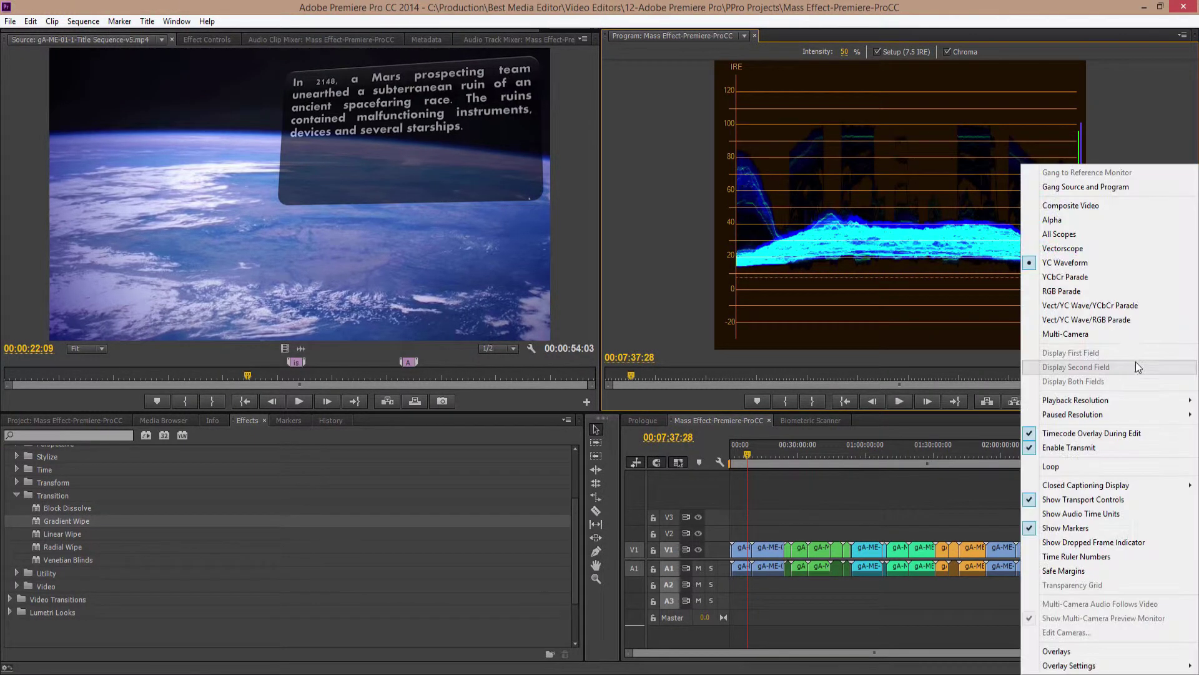
{"action": "left_click", "coordinate": [1099, 305]}
{"action": "key", "text": "space"}
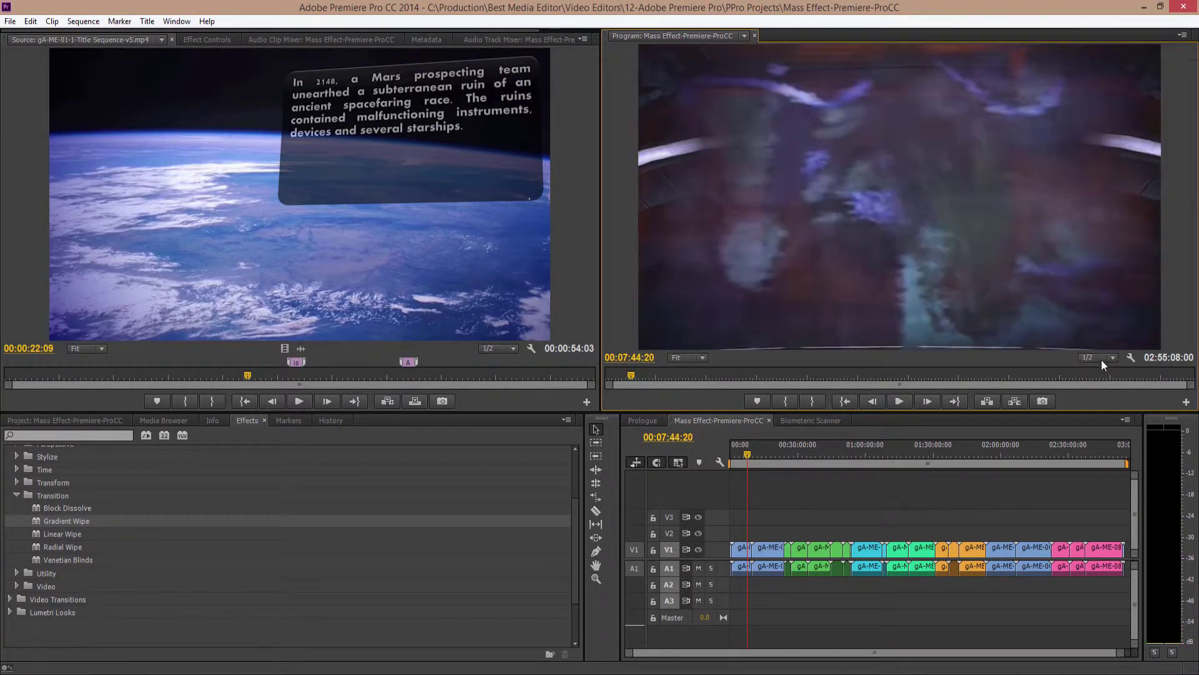
{"action": "key", "text": "space"}
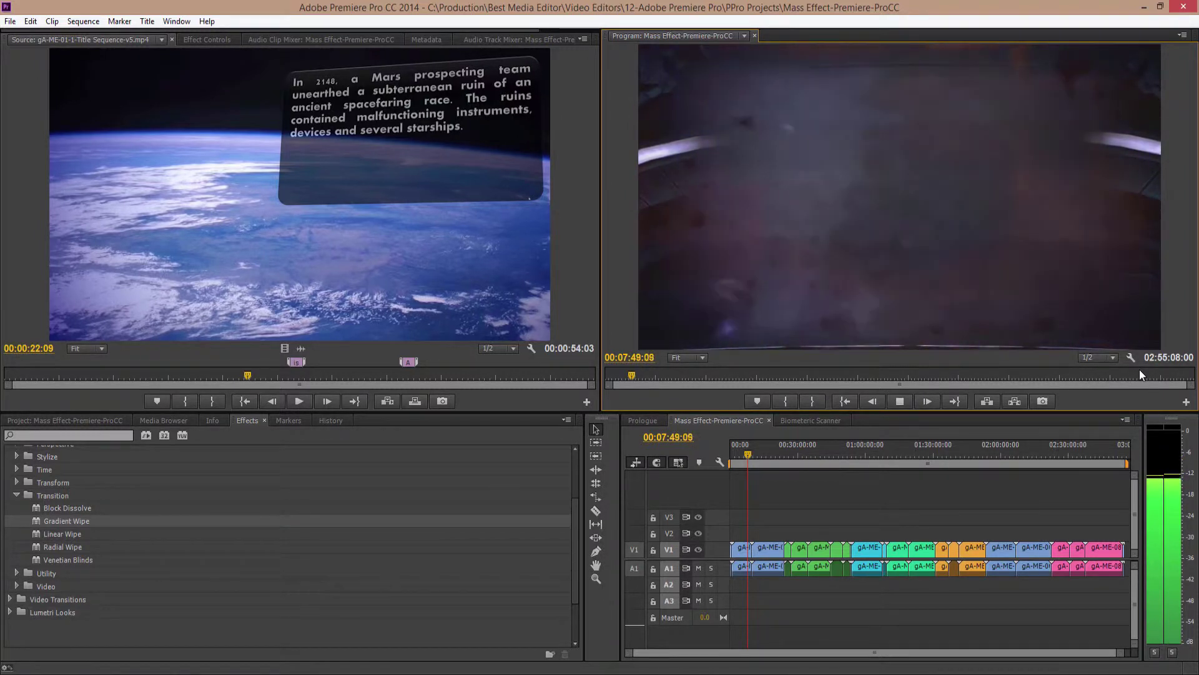
{"action": "key", "text": "space"}
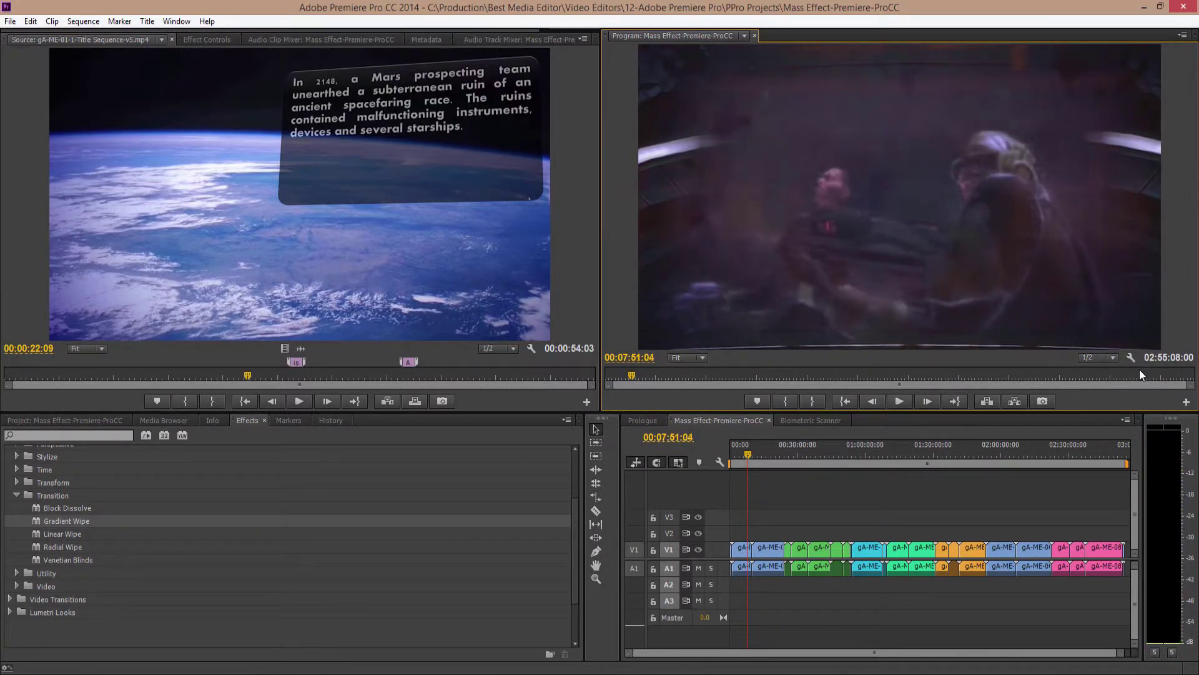